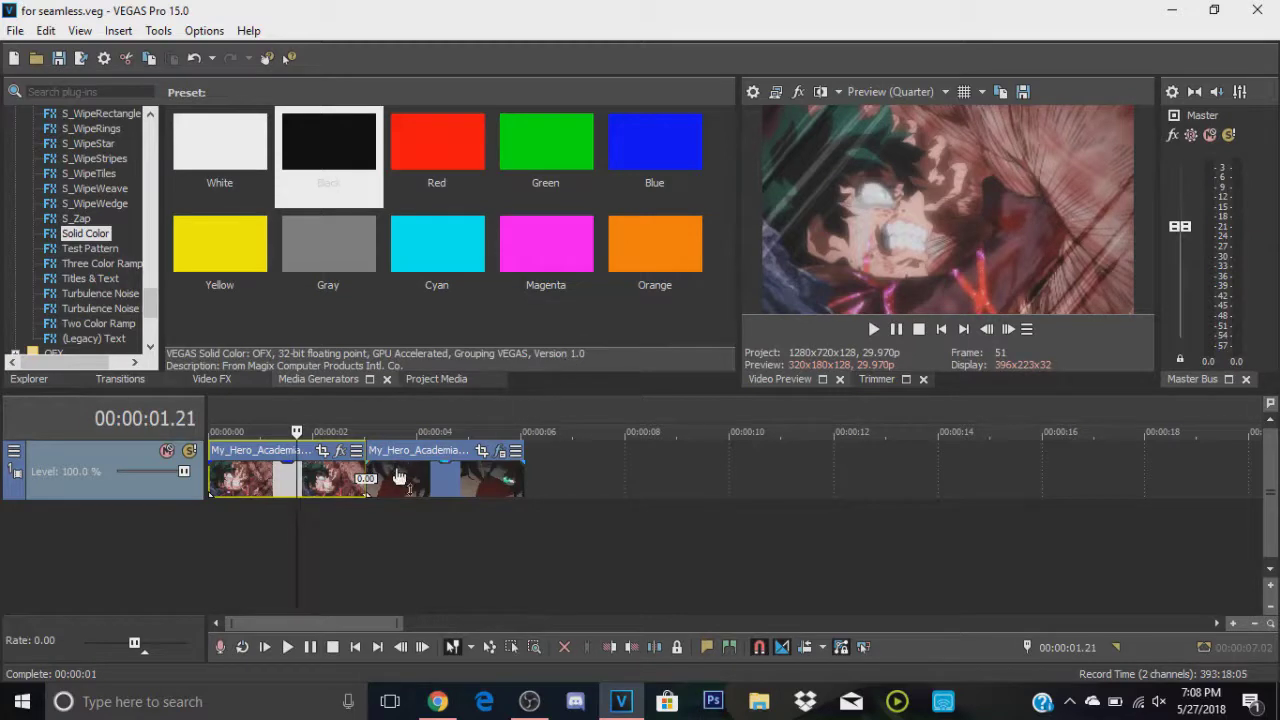
- Preview frames in both clips, then open and dismiss the first clip's options menu
{"action": "left_click", "coordinate": [438, 476]}
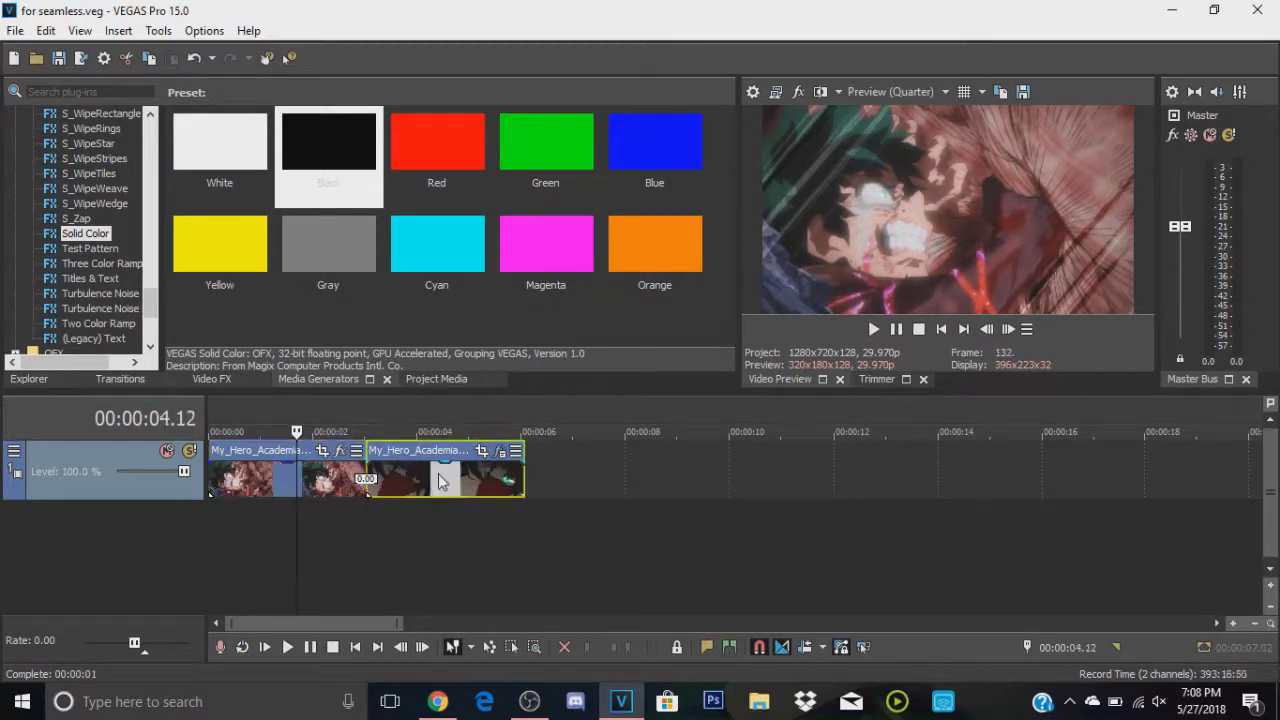
{"action": "left_click", "coordinate": [283, 475]}
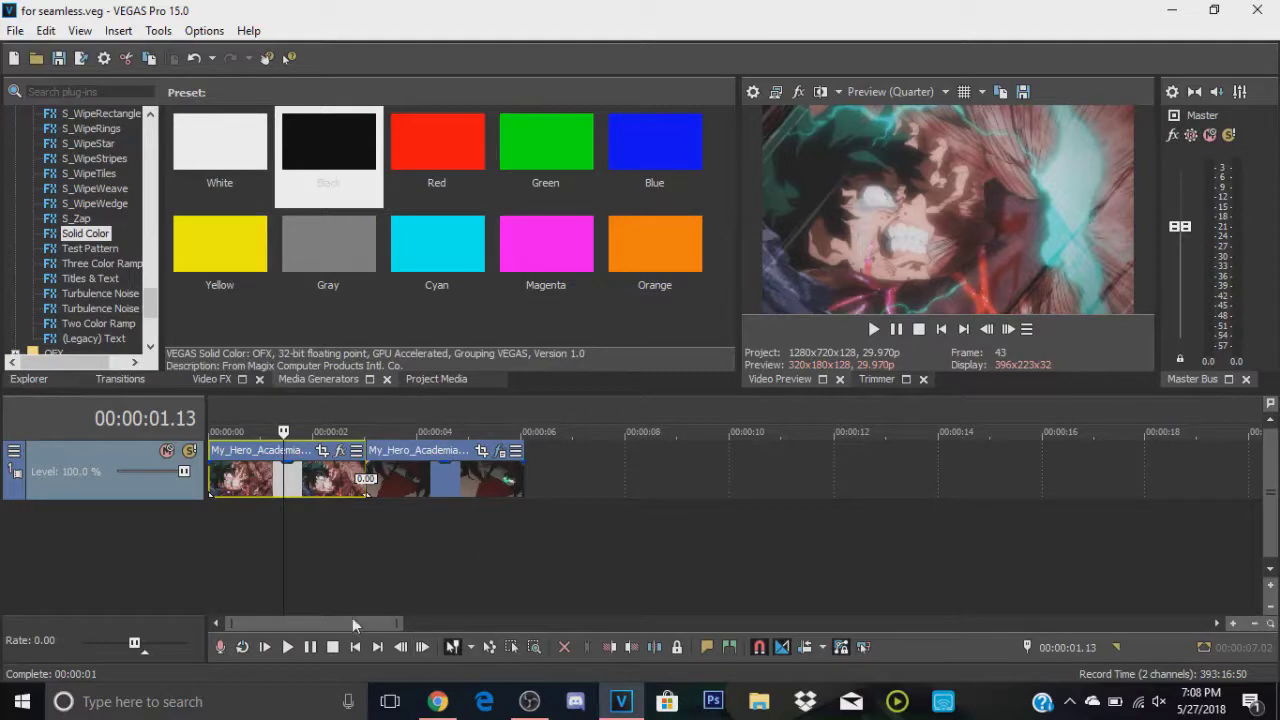
{"action": "right_click", "coordinate": [290, 478]}
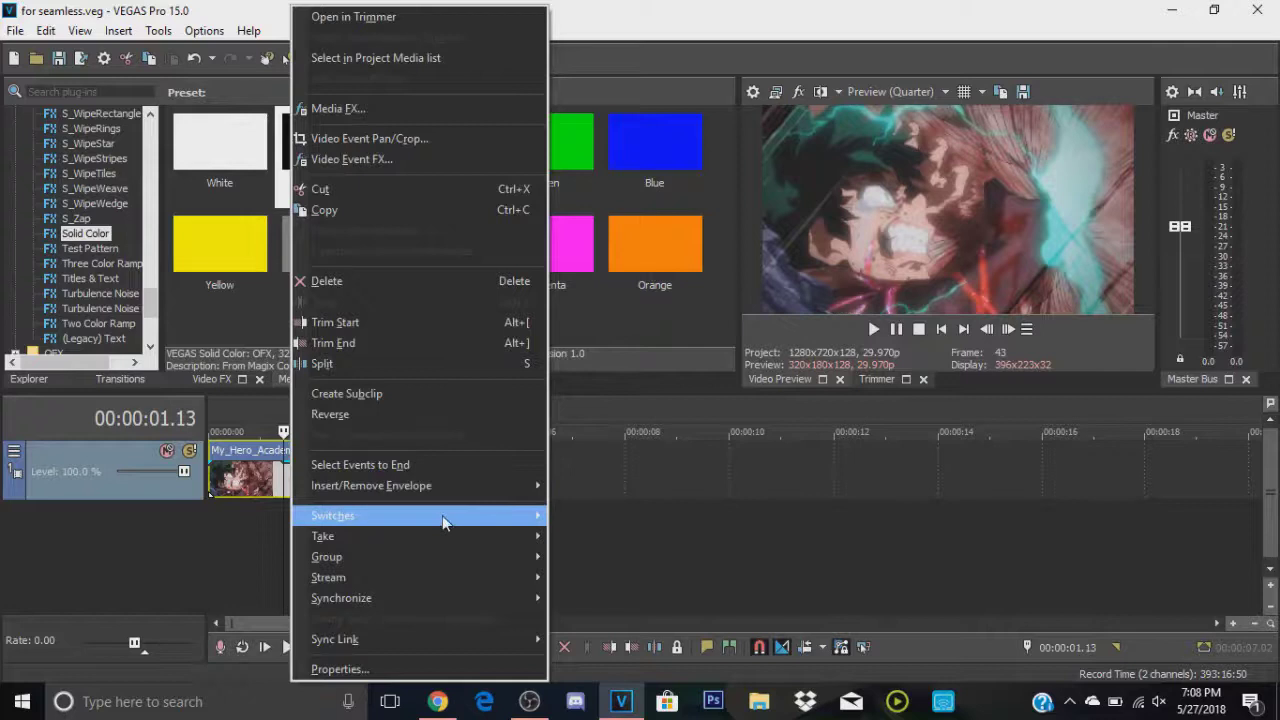
{"action": "mouse_move", "coordinate": [442, 515]}
{"action": "mouse_move", "coordinate": [505, 515]}
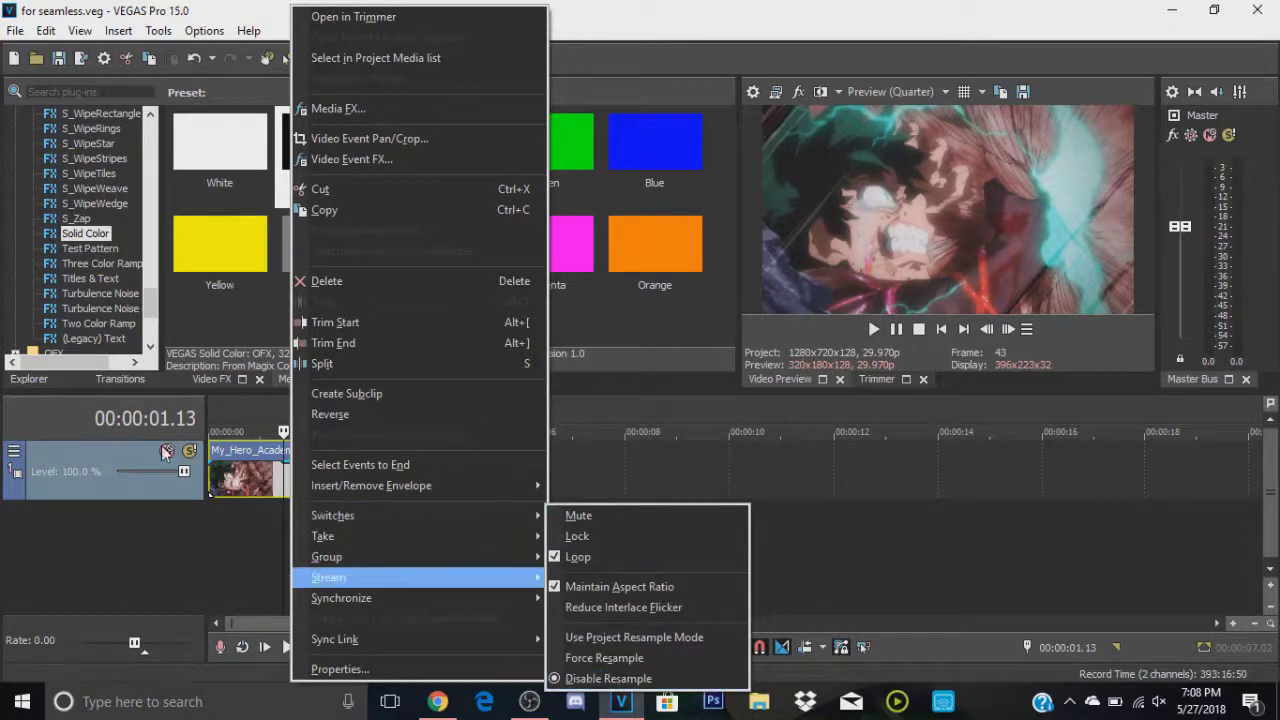
{"action": "left_click", "coordinate": [603, 546]}
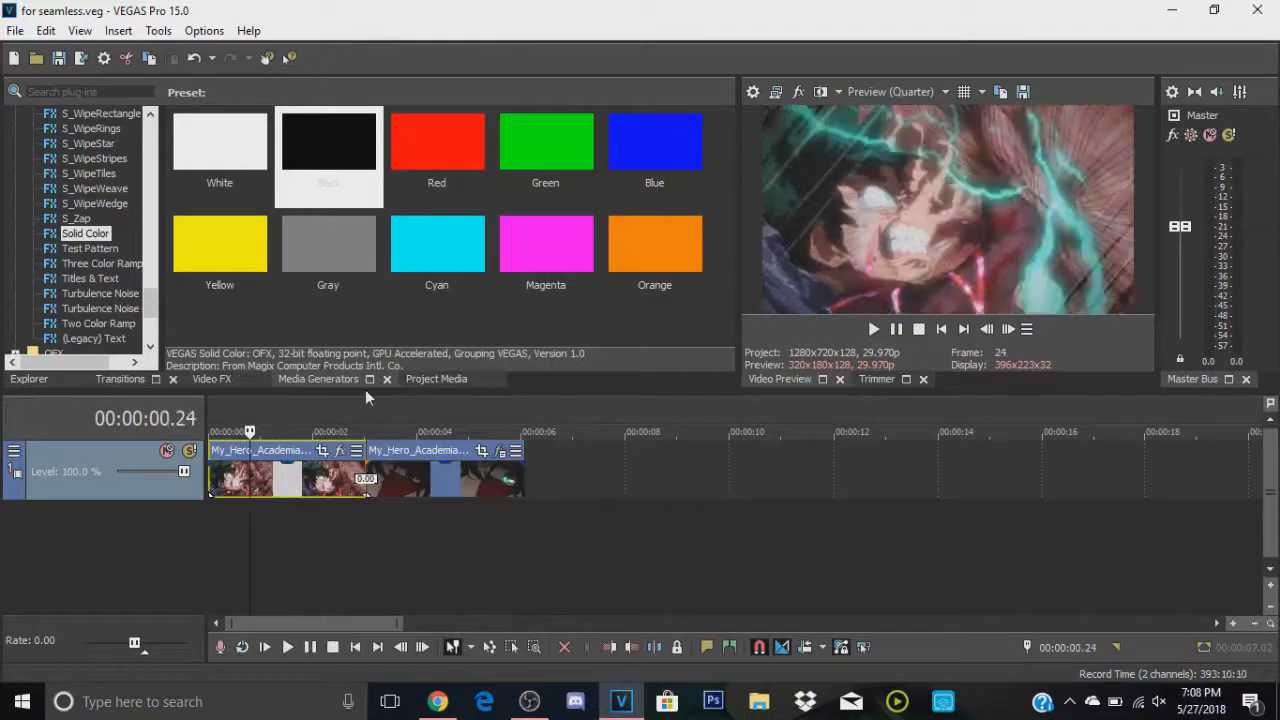
- Drop the S_BlurMoCurves (Default) preset from Video FX onto the first clip and set Wrap X and Wrap Y to Reflect
{"action": "left_click", "coordinate": [224, 379]}
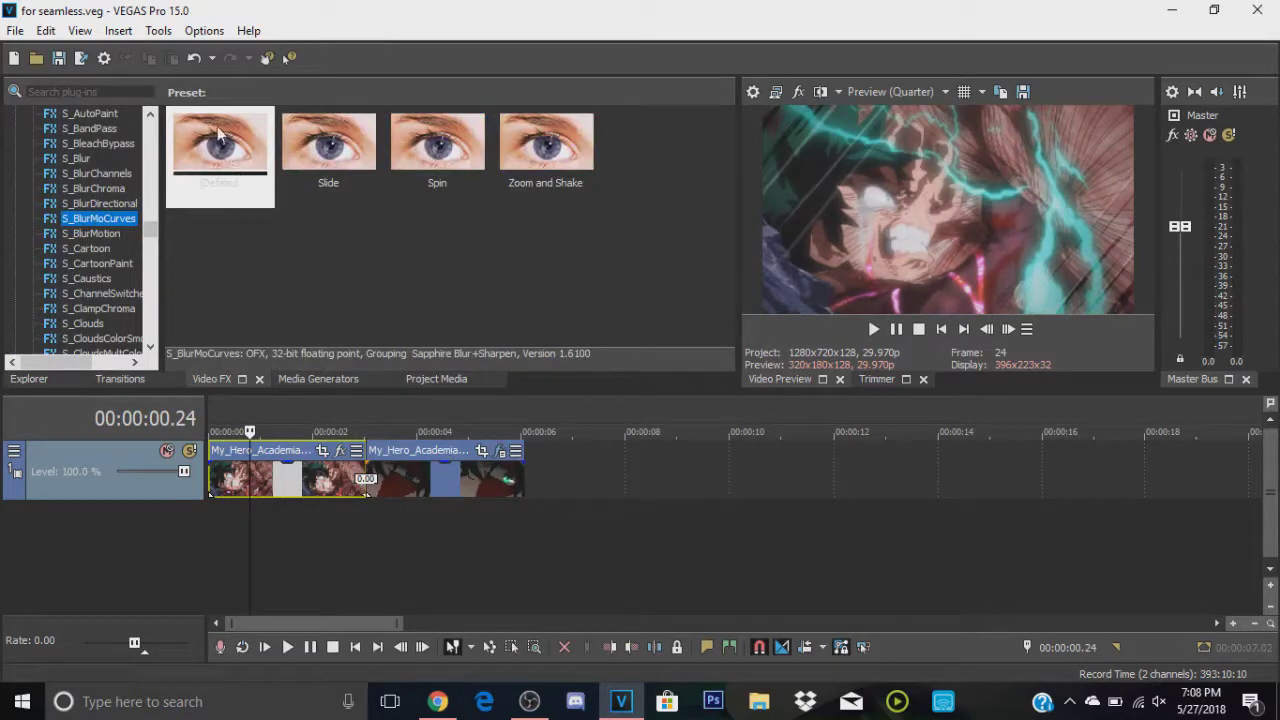
{"action": "left_click_drag", "start_coordinate": [222, 140], "coordinate": [300, 467]}
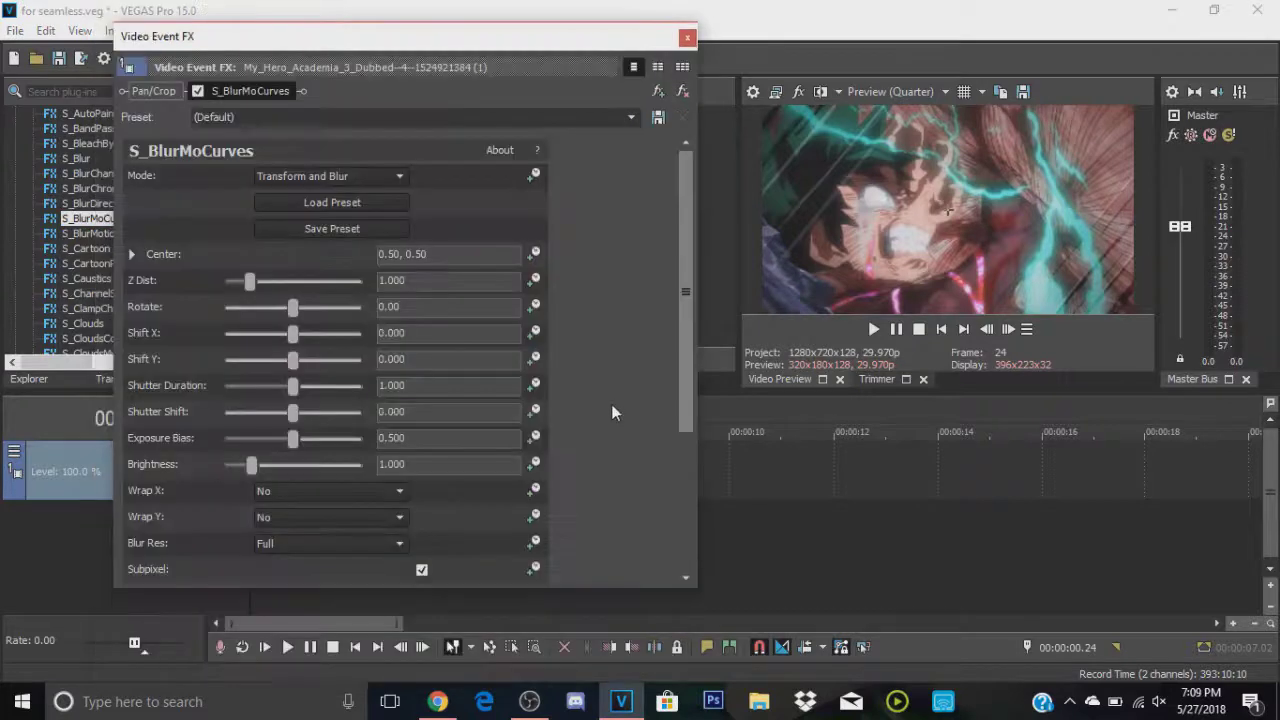
{"action": "left_click", "coordinate": [365, 492]}
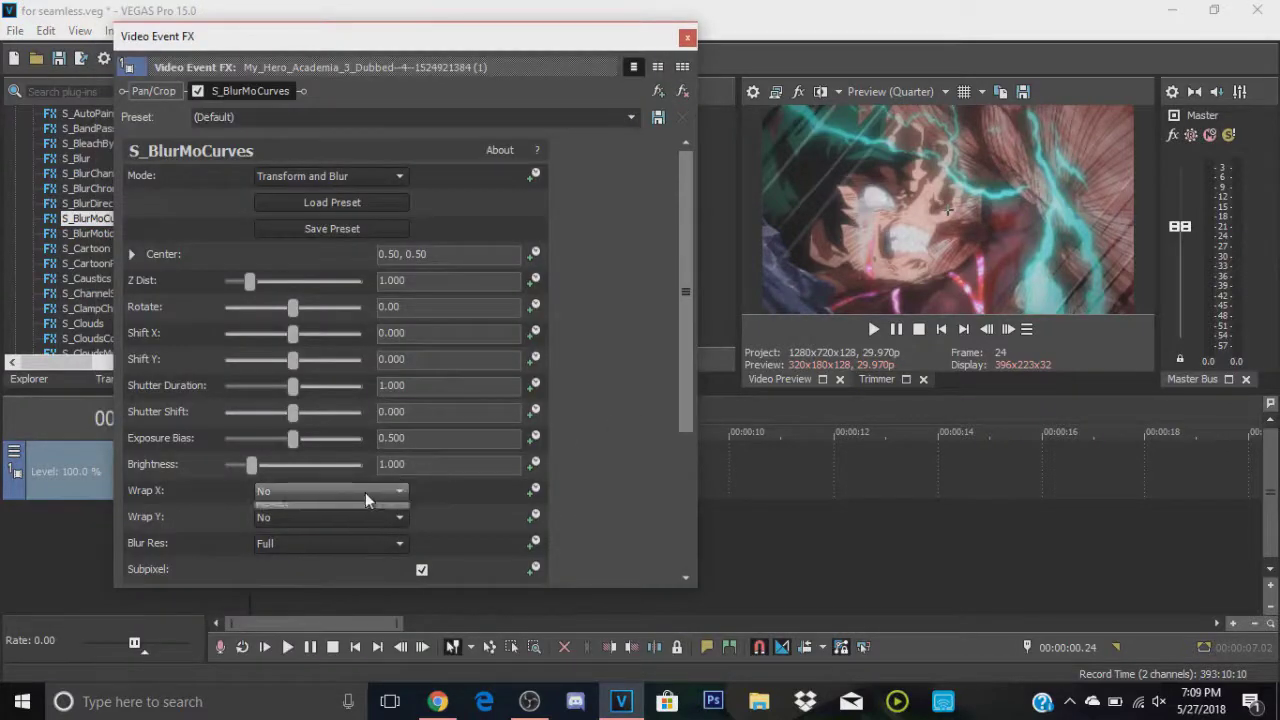
{"action": "left_click", "coordinate": [308, 533]}
{"action": "left_click", "coordinate": [300, 518]}
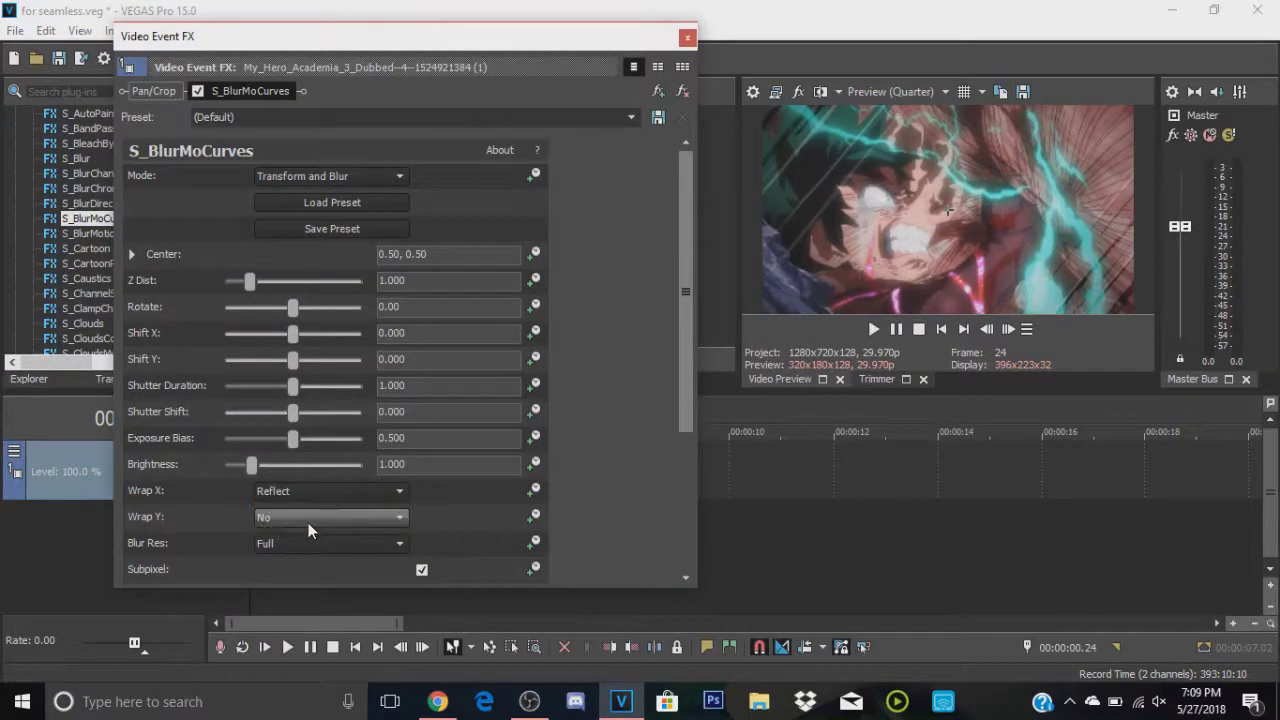
{"action": "left_click", "coordinate": [282, 560]}
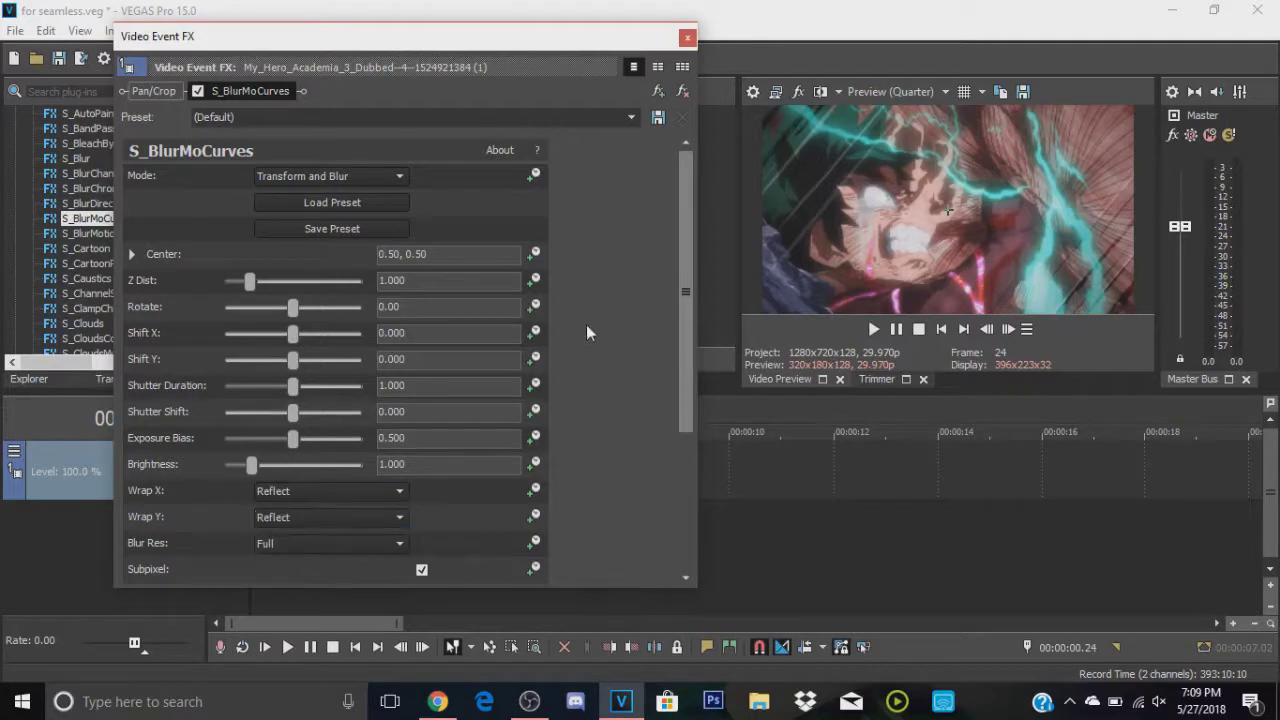
- Enable animation for Z Dist and Shift Y and push the keyframe to the clip's end
{"action": "left_click", "coordinate": [534, 281]}
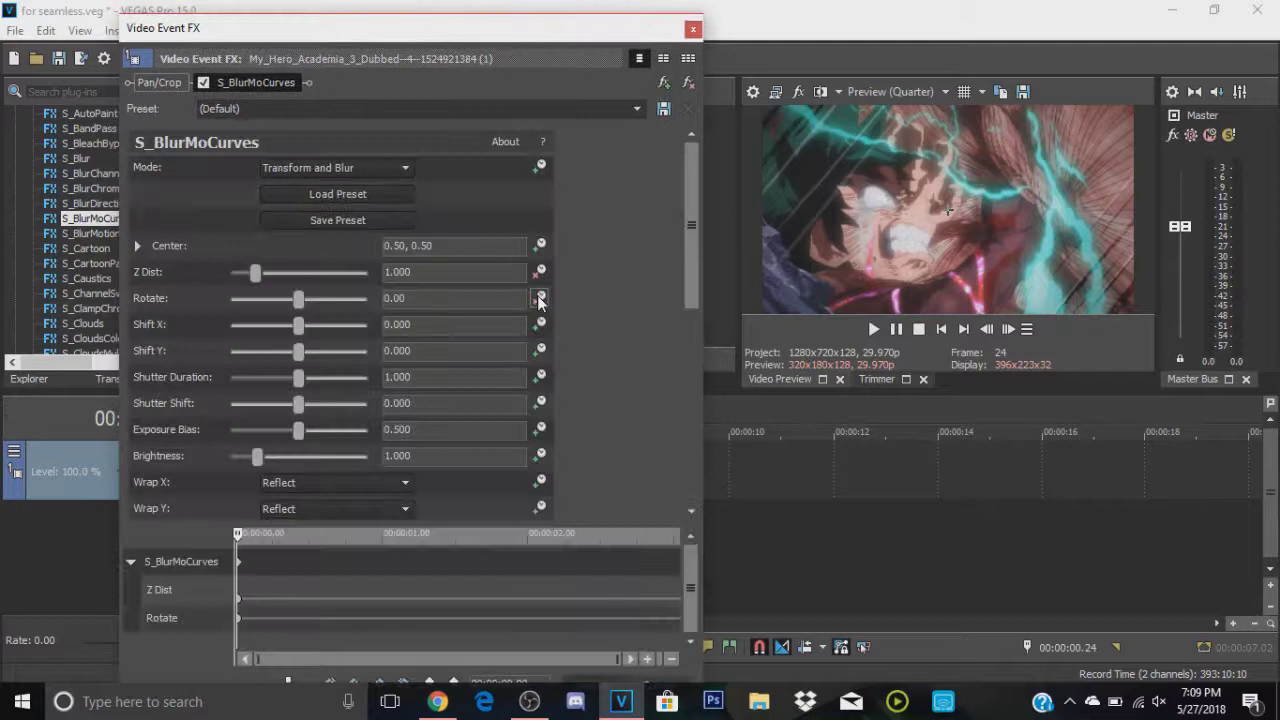
{"action": "left_click", "coordinate": [541, 350]}
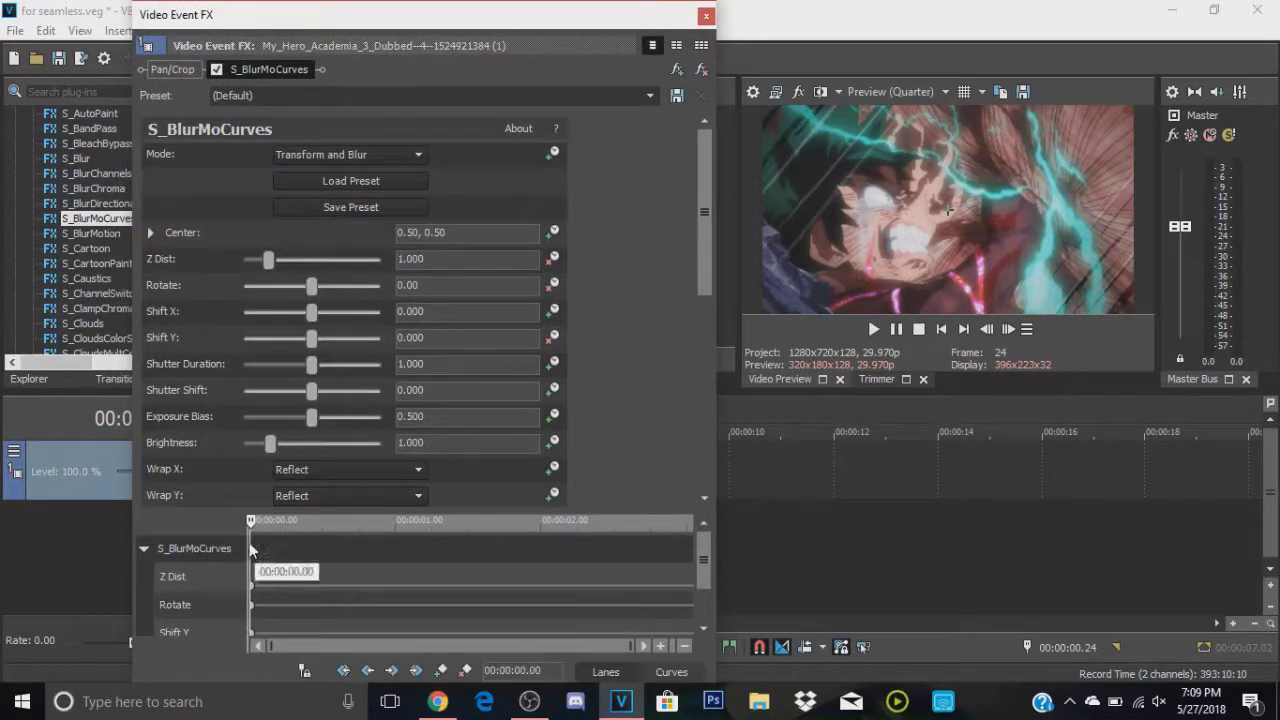
{"action": "left_click_drag", "start_coordinate": [253, 558], "coordinate": [721, 553]}
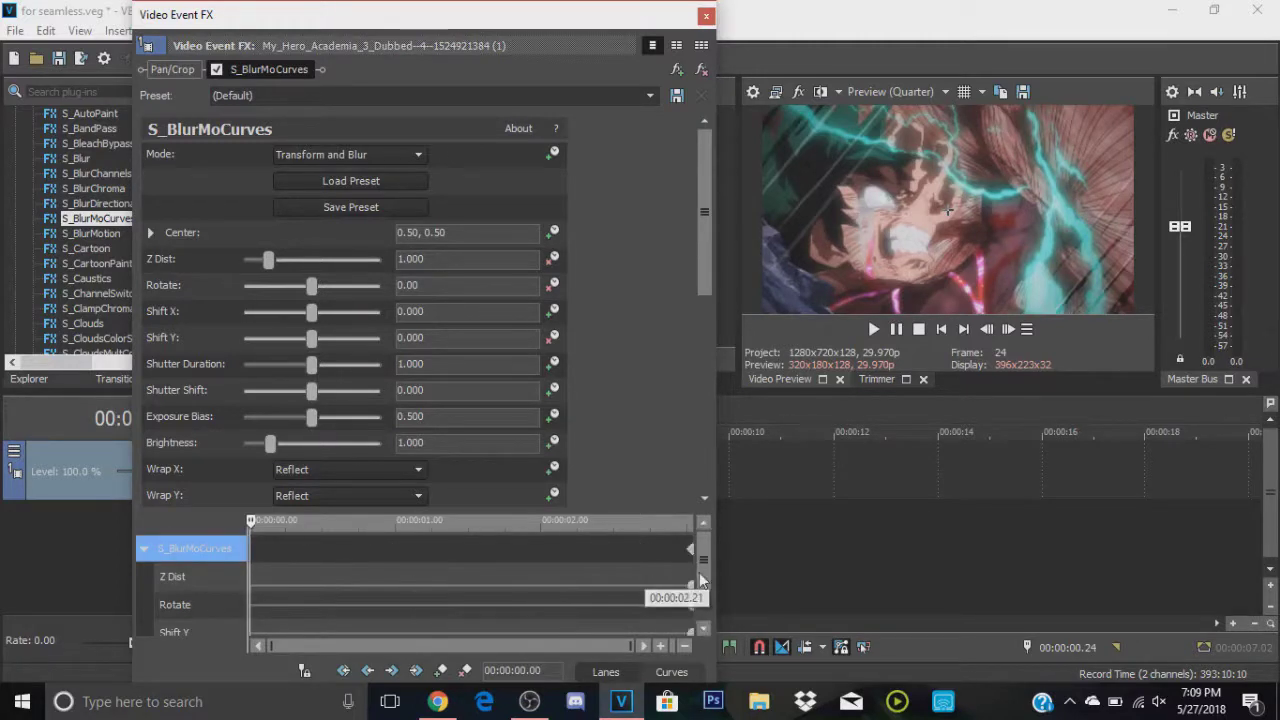
- Give the Z Dist keyframe at 00:00:03.01 a Fast Fade and reselect the end keyframe
{"action": "left_click", "coordinate": [689, 590]}
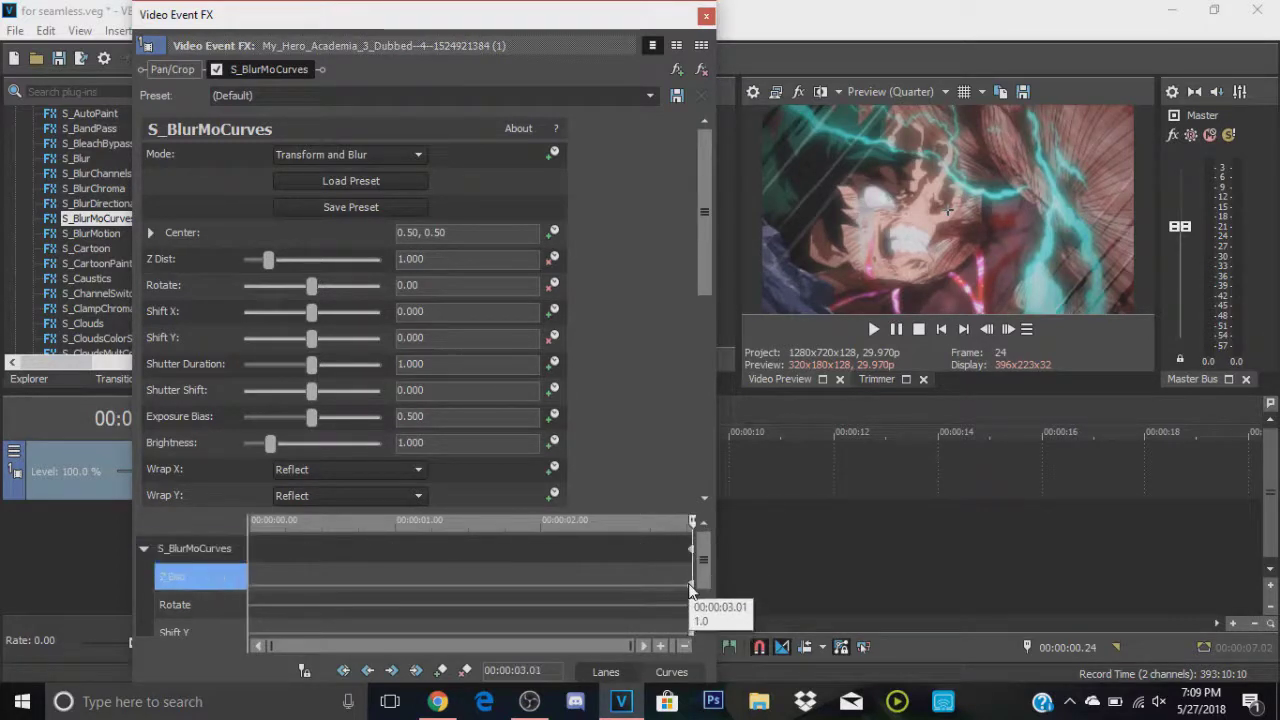
{"action": "right_click", "coordinate": [689, 590]}
{"action": "left_click", "coordinate": [720, 458]}
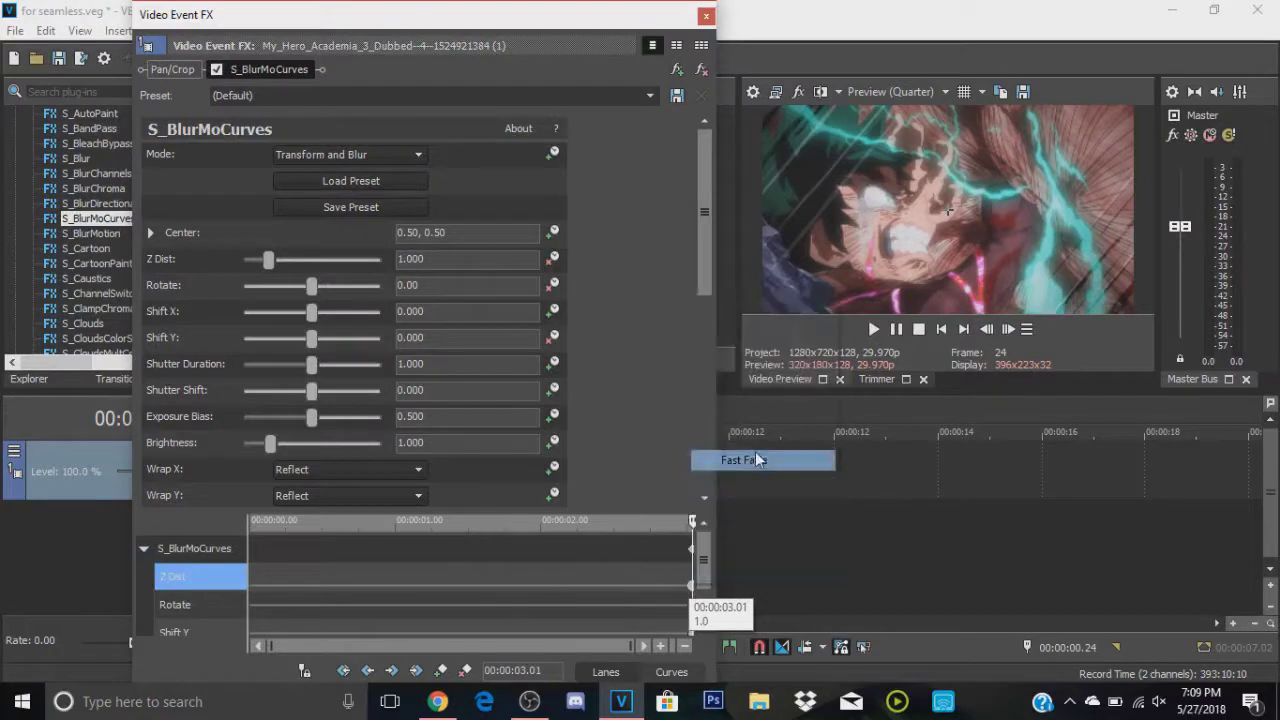
{"action": "left_click", "coordinate": [691, 605]}
{"action": "left_click", "coordinate": [690, 632]}
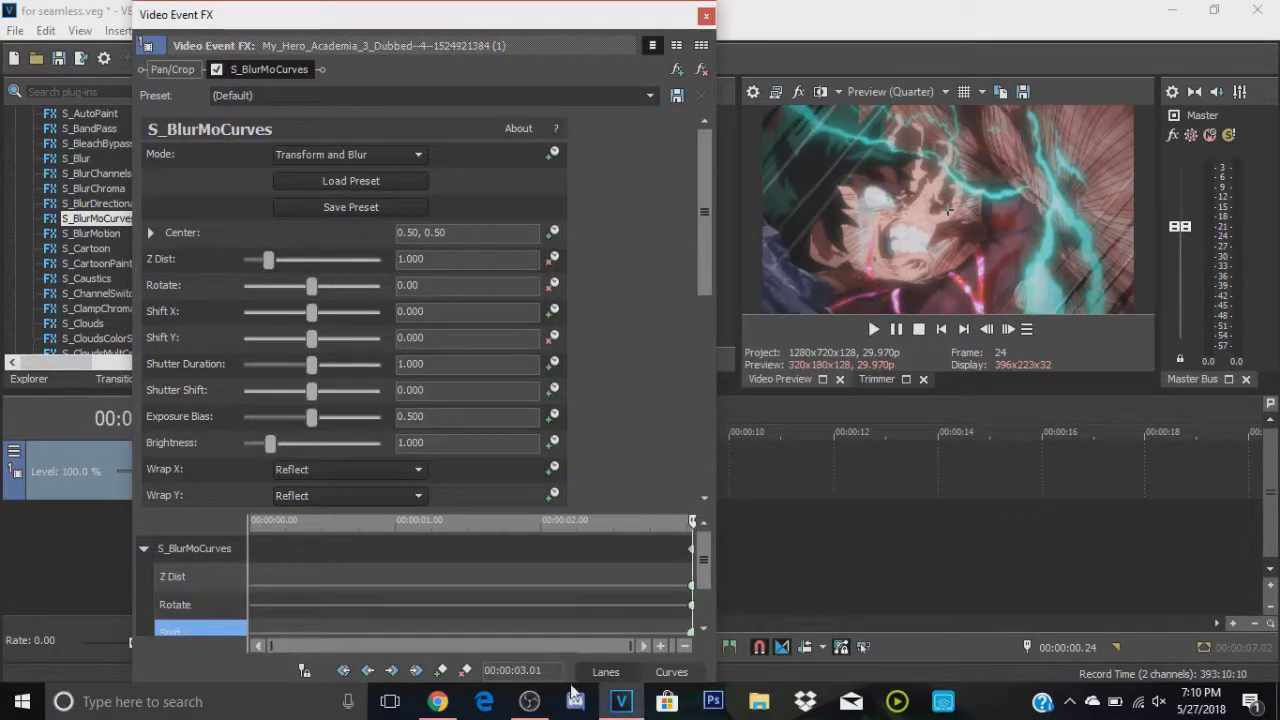
{"action": "left_click", "coordinate": [691, 587]}
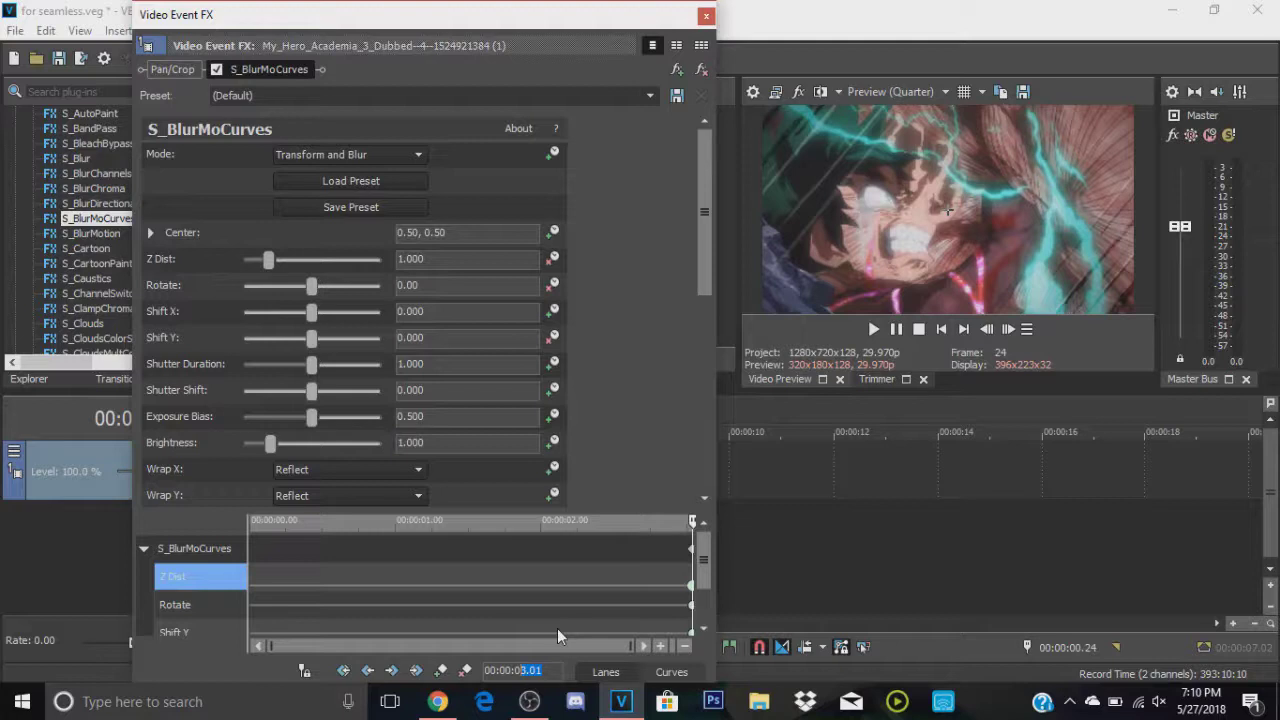
- Add 00:00:02.11 keyframes with Slow Fade on Z Dist and Rotate, and Sharp Fade on Shift Y
{"action": "double_click", "coordinate": [593, 586]}
{"action": "right_click", "coordinate": [593, 586]}
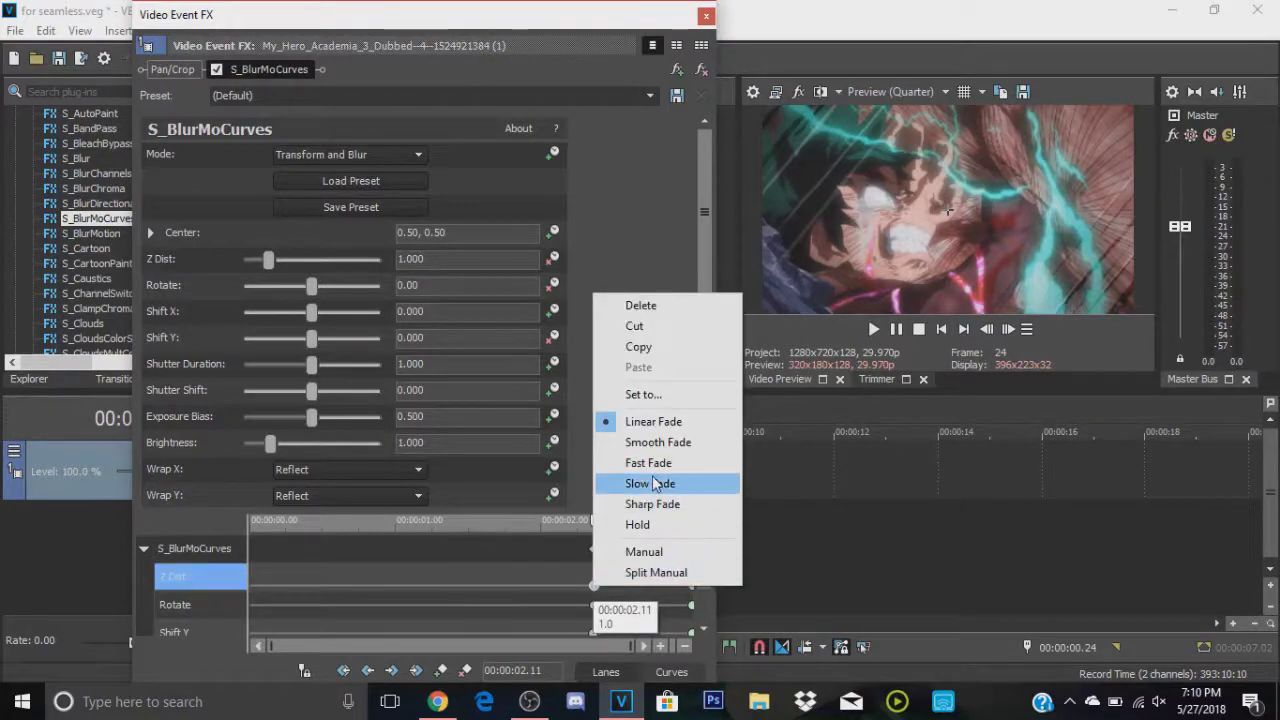
{"action": "left_click", "coordinate": [653, 484]}
{"action": "double_click", "coordinate": [594, 606]}
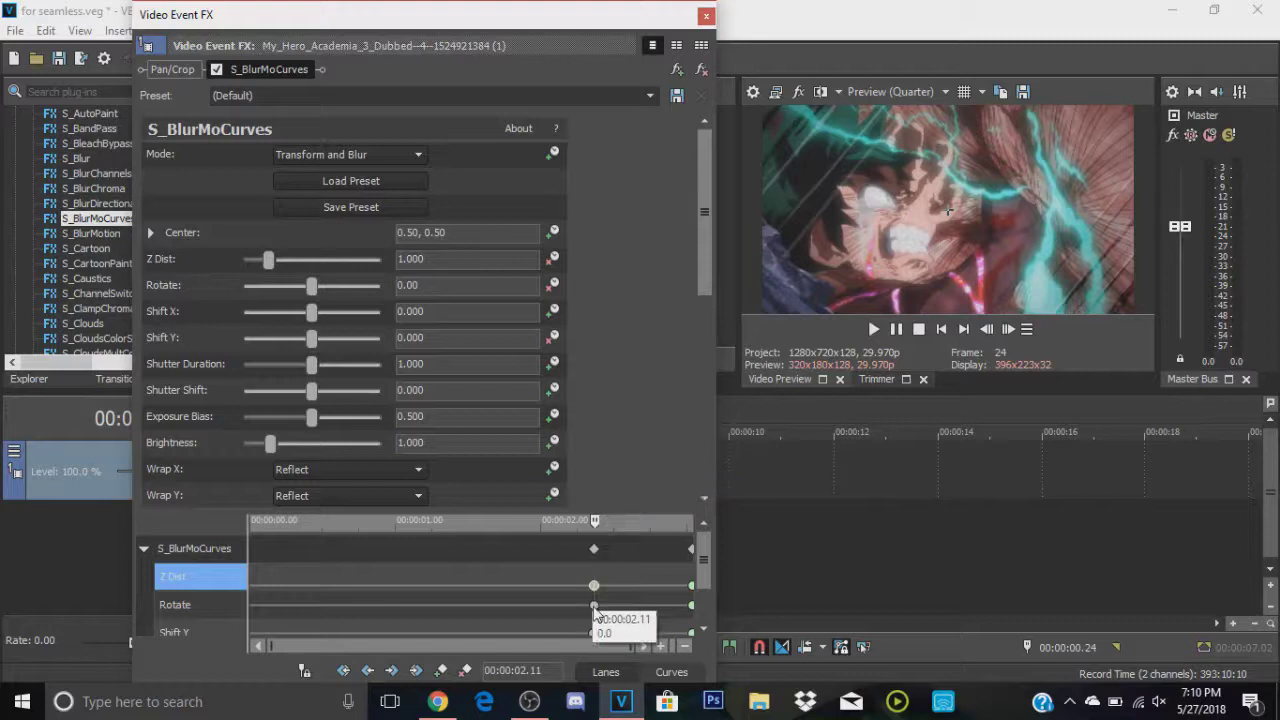
{"action": "right_click", "coordinate": [595, 607]}
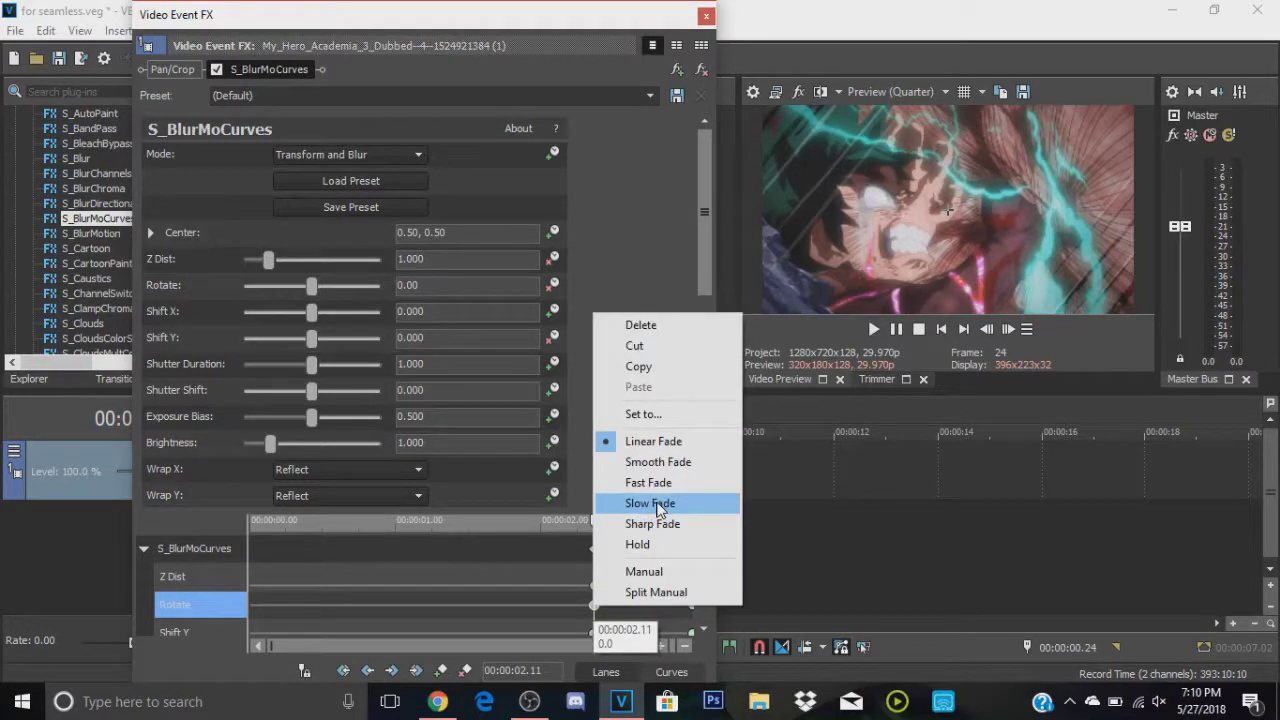
{"action": "left_click", "coordinate": [660, 505]}
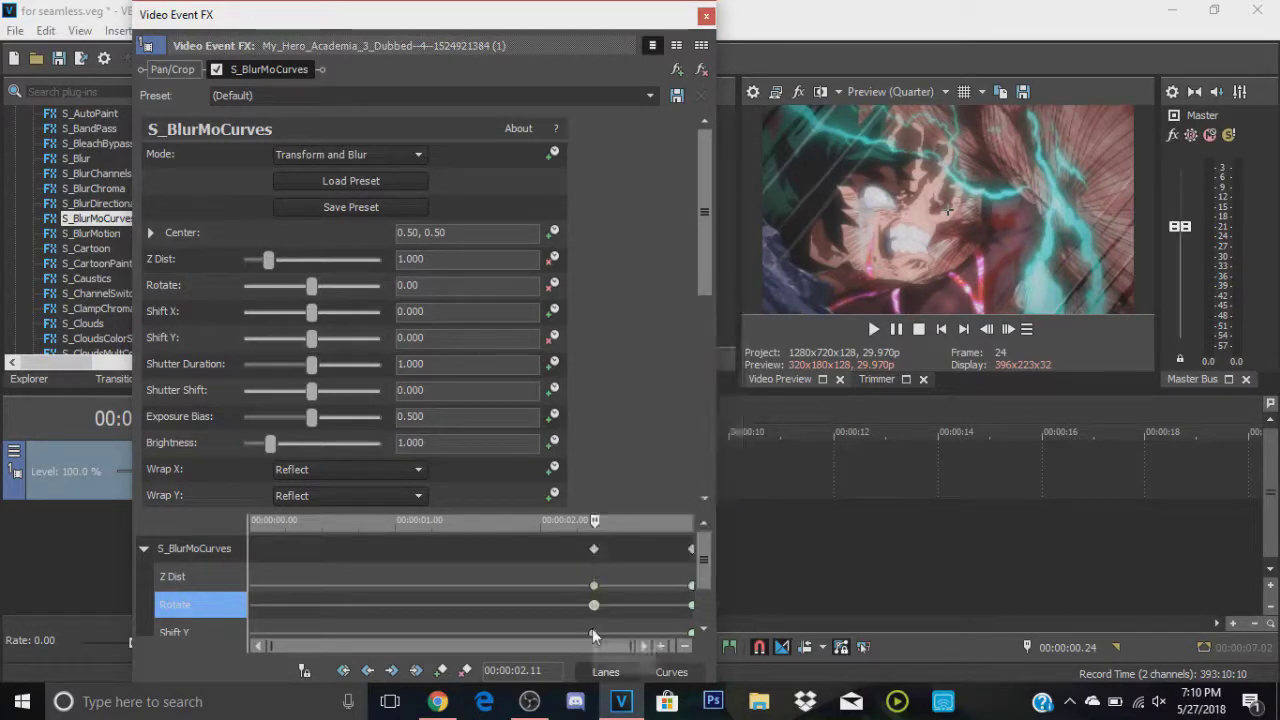
{"action": "right_click", "coordinate": [593, 634]}
{"action": "left_click", "coordinate": [686, 546]}
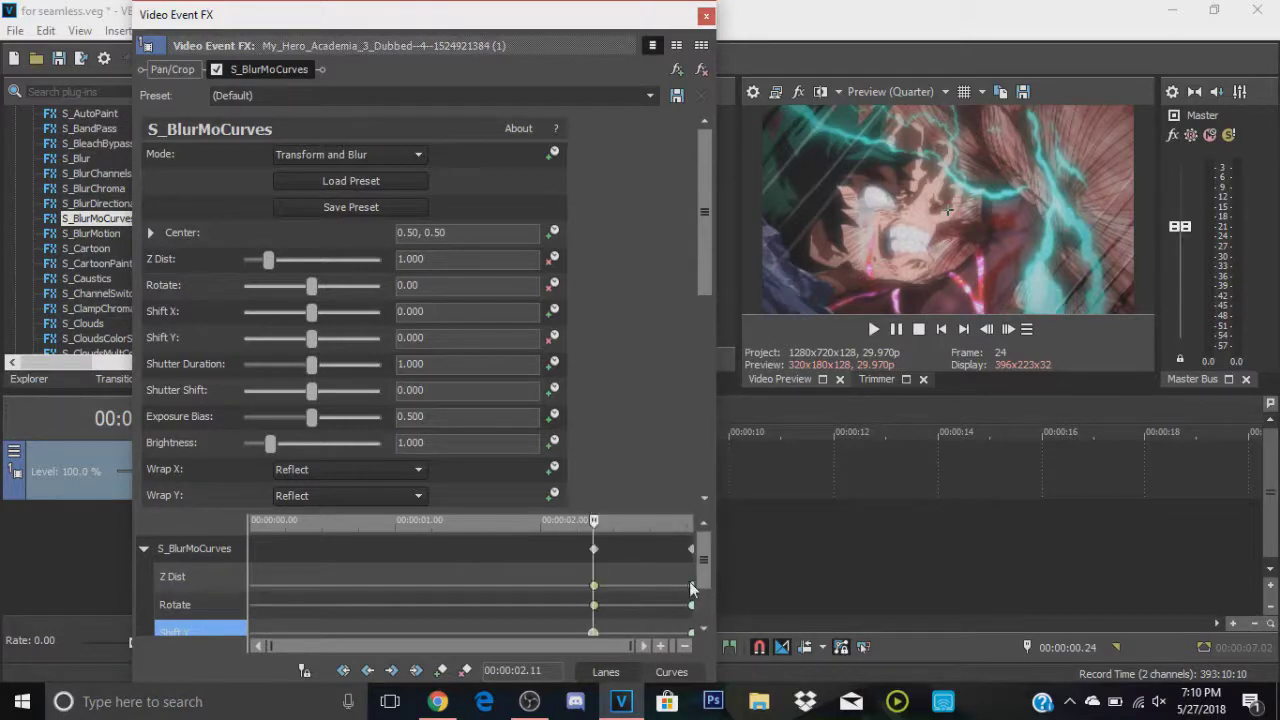
{"action": "left_click", "coordinate": [691, 586]}
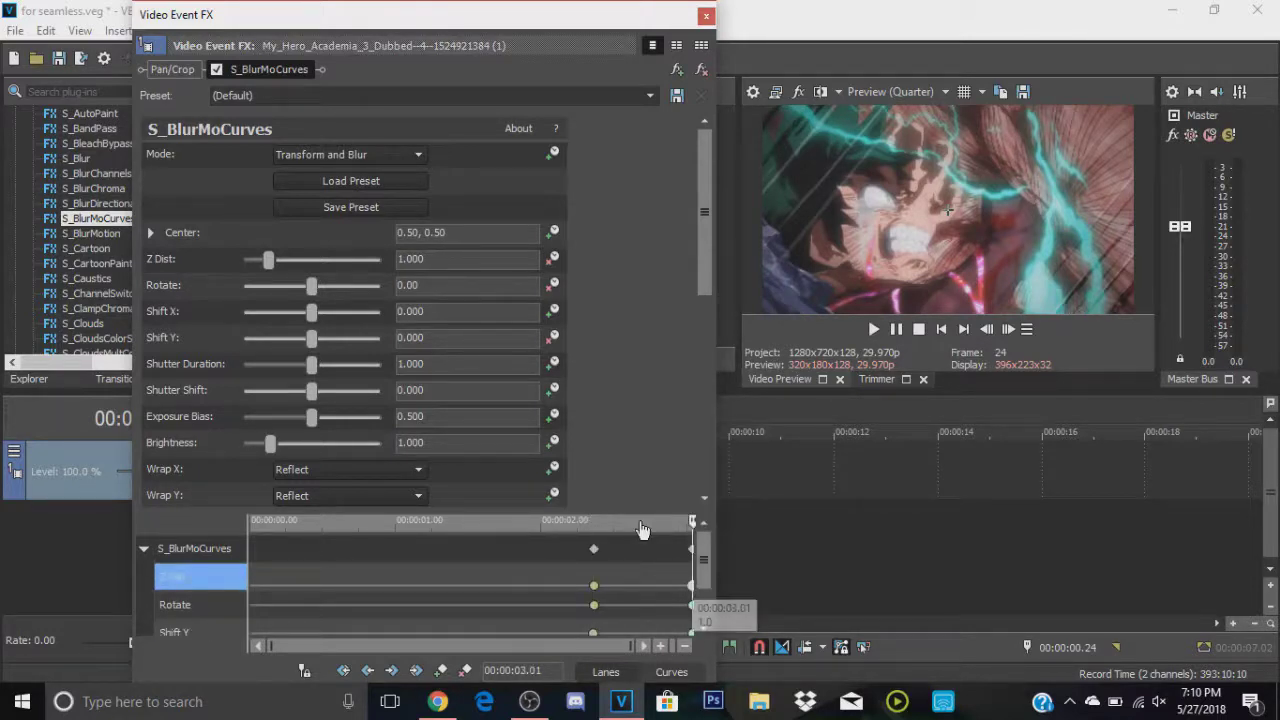
- At the 00:00:03.01 keyframe enter Z Dist 0.1, Rotate 90 and Shift Y 5, then close the Video Event FX window
{"action": "left_click", "coordinate": [410, 258]}
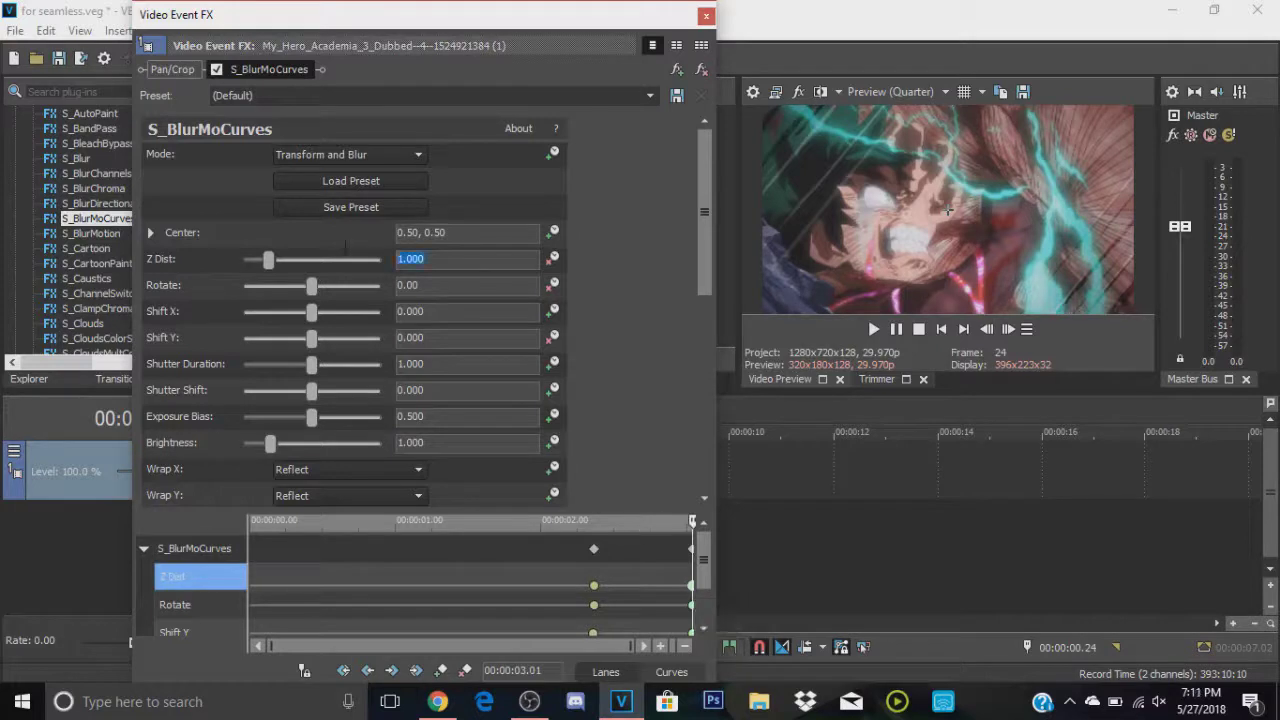
{"action": "type", "text": "0.1"}
{"action": "key", "text": "Return"}
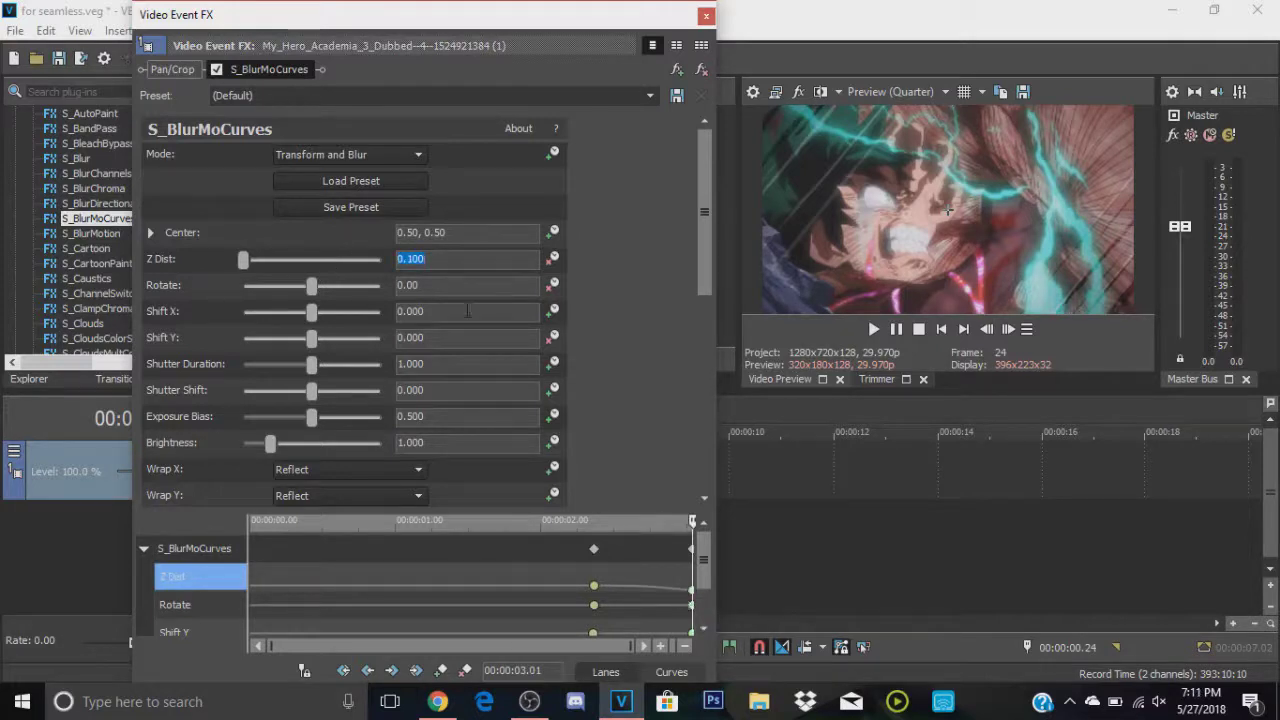
{"action": "key", "text": "Tab"}
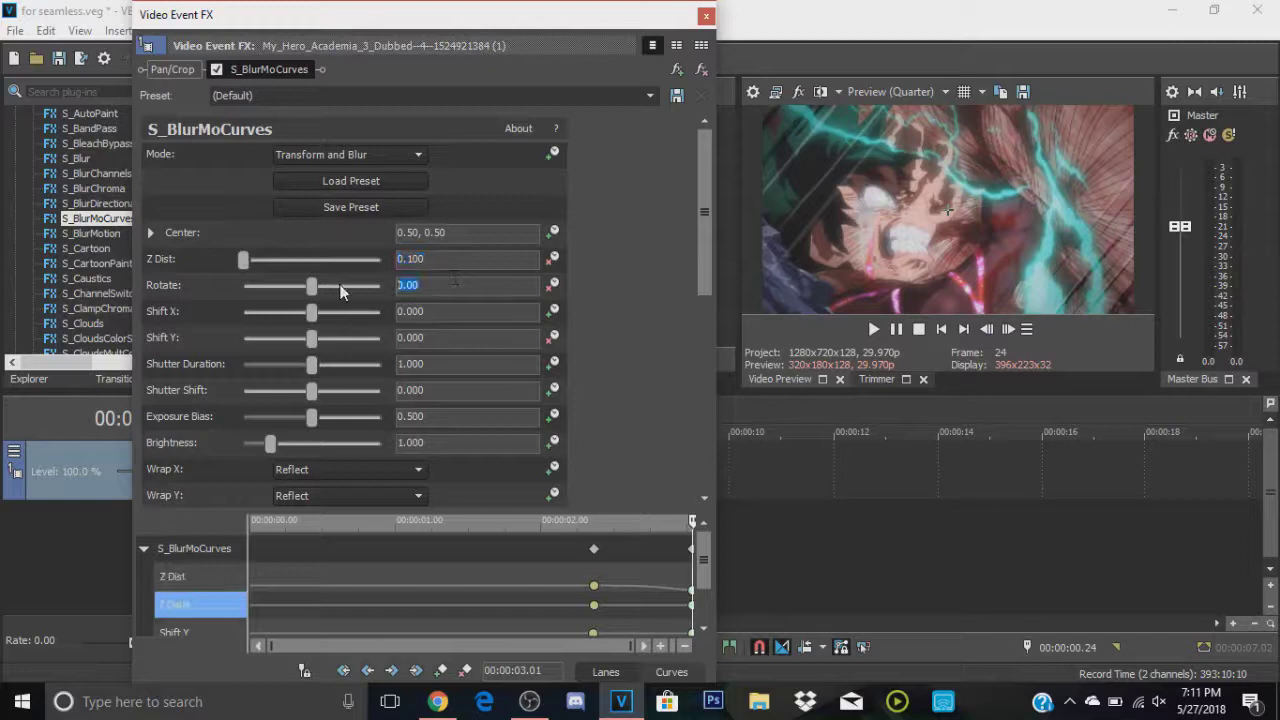
{"action": "type", "text": "90"}
{"action": "key", "text": "Return"}
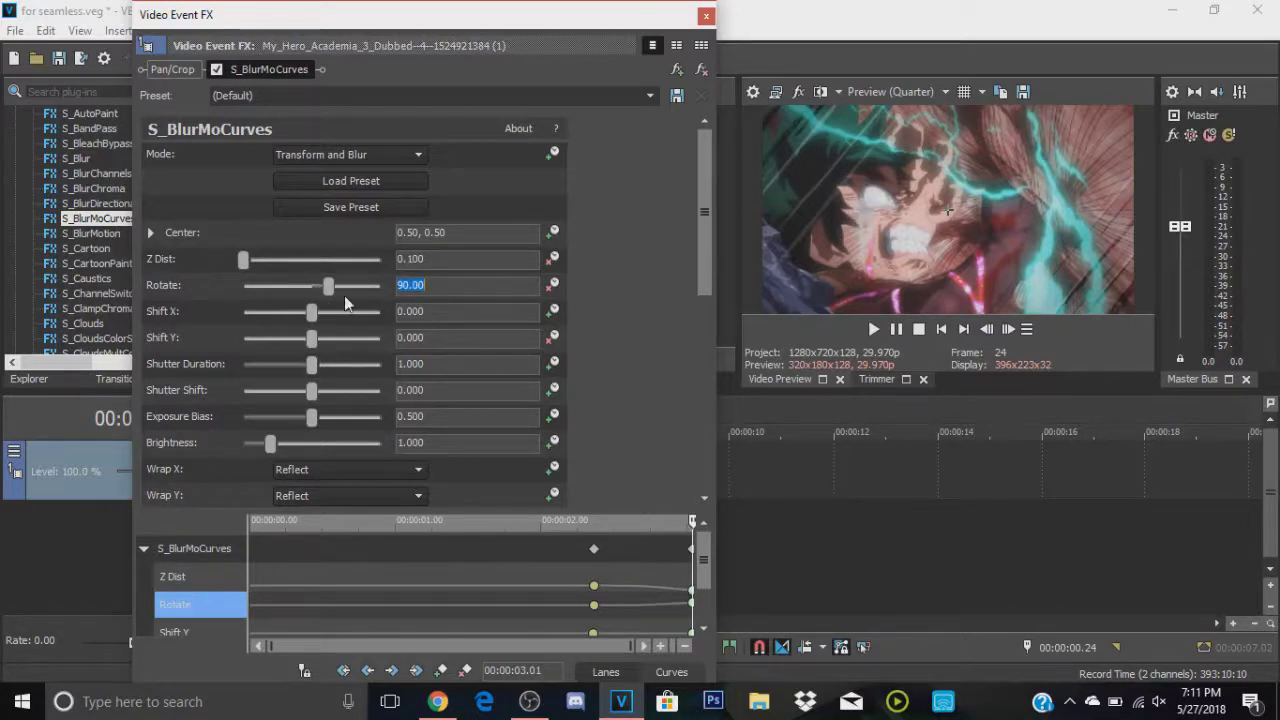
{"action": "left_click", "coordinate": [490, 341]}
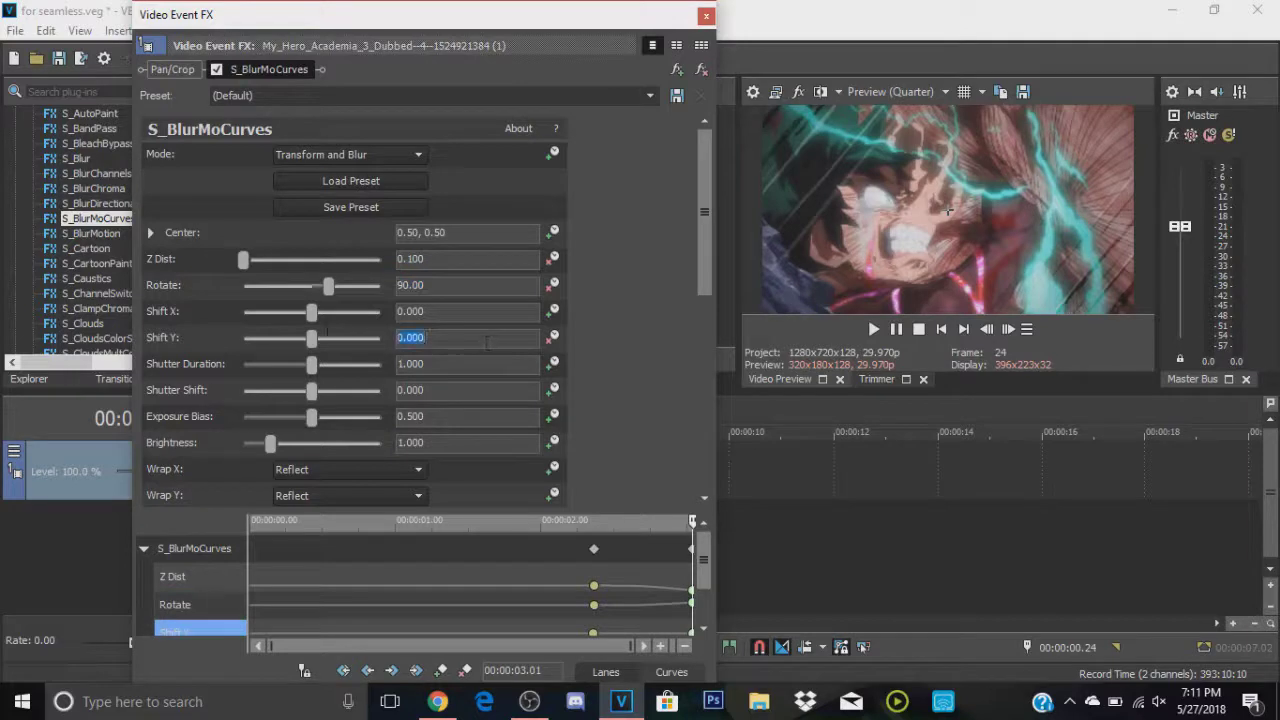
{"action": "type", "text": "5"}
{"action": "key", "text": "Return"}
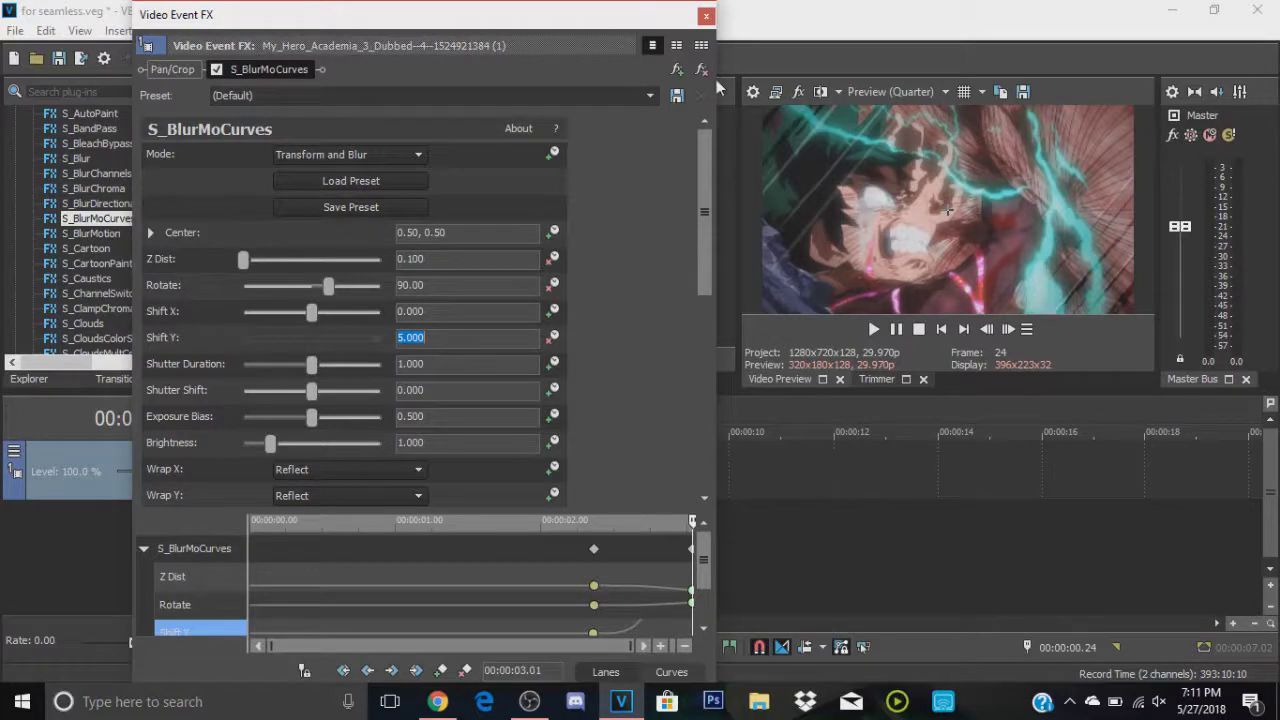
{"action": "left_click", "coordinate": [706, 16]}
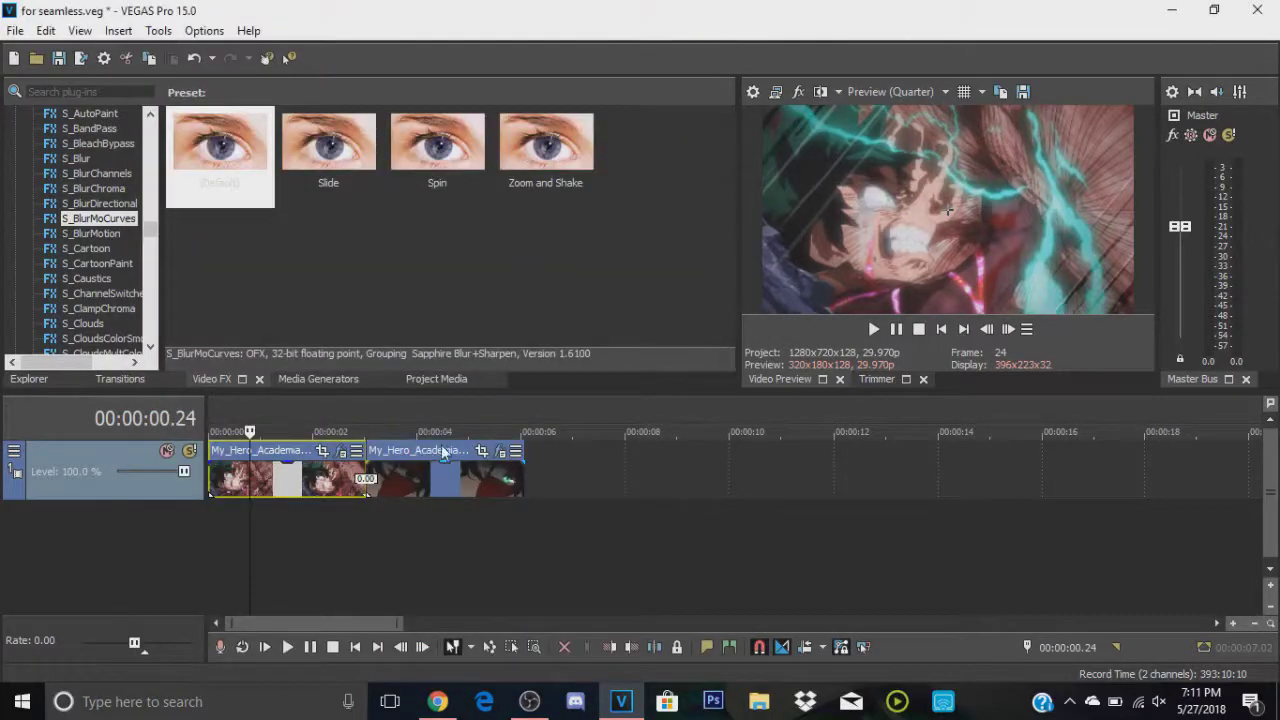
- Drop the S_BlurMoCurves (Default) preset on the second clip and set its Wrap X to Reflect
{"action": "left_click", "coordinate": [401, 482]}
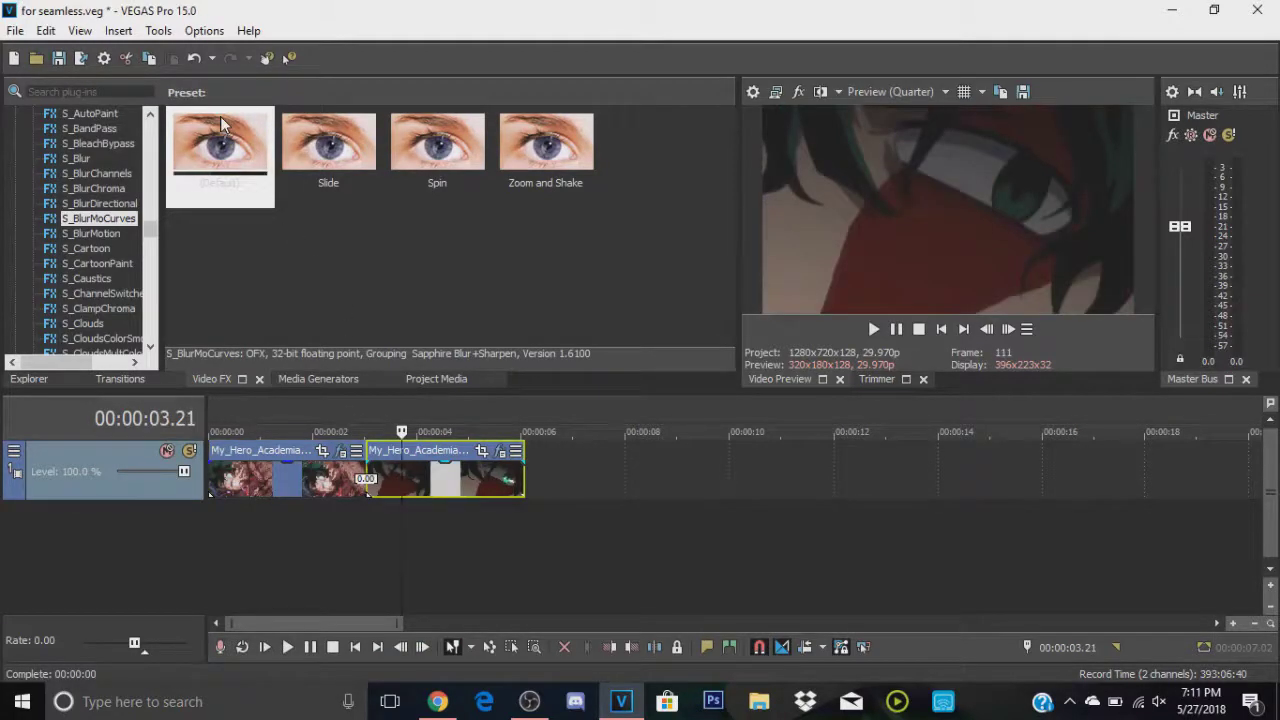
{"action": "left_click_drag", "start_coordinate": [228, 140], "coordinate": [443, 480]}
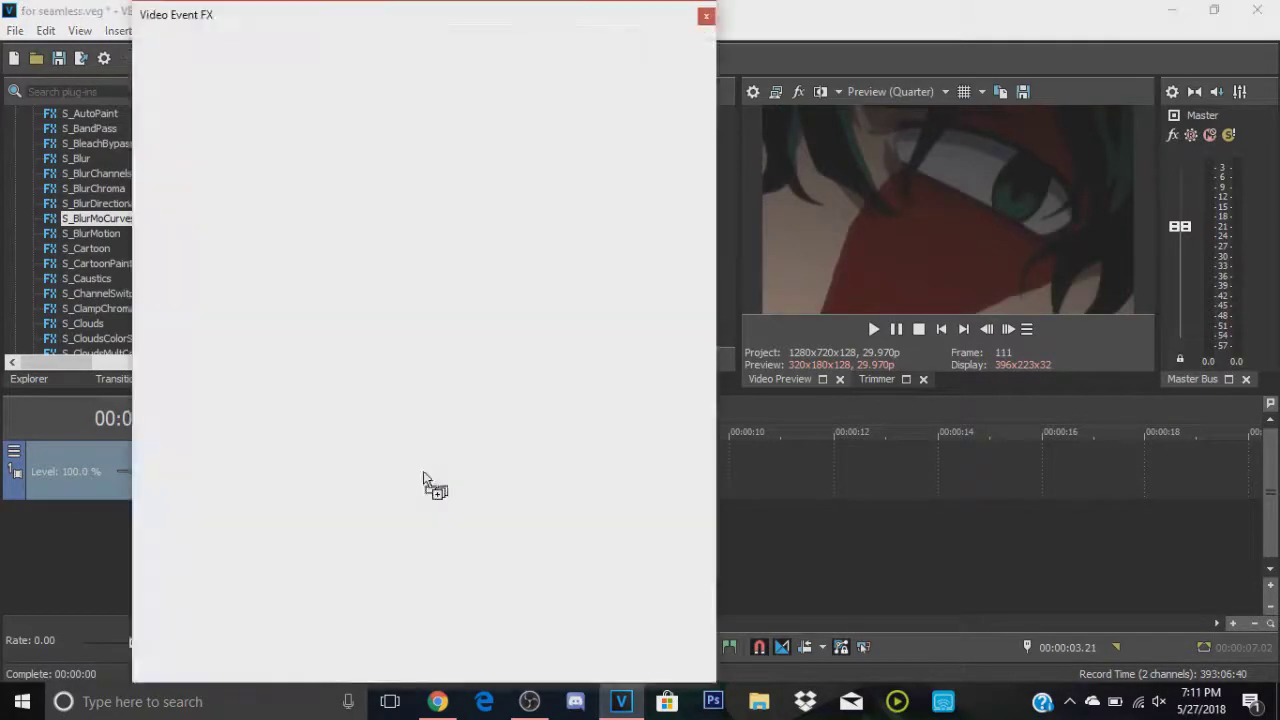
{"action": "left_click", "coordinate": [332, 468]}
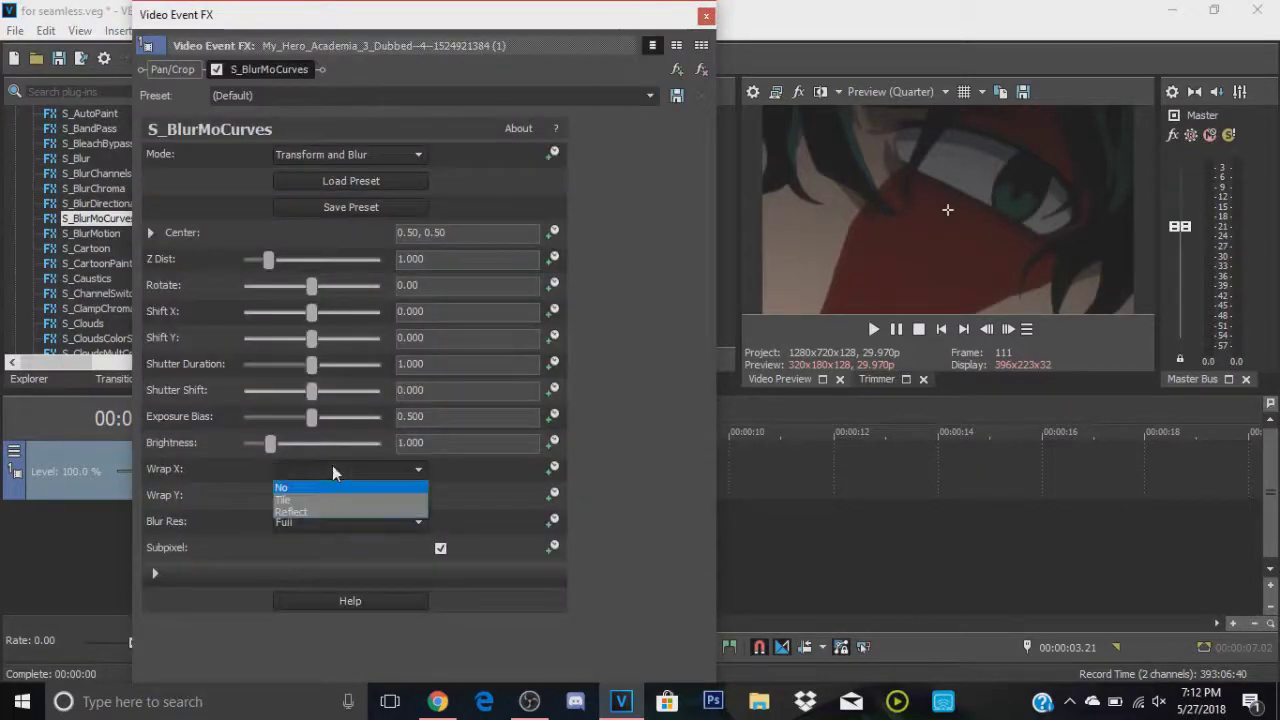
{"action": "left_click", "coordinate": [320, 497]}
{"action": "left_click", "coordinate": [302, 470]}
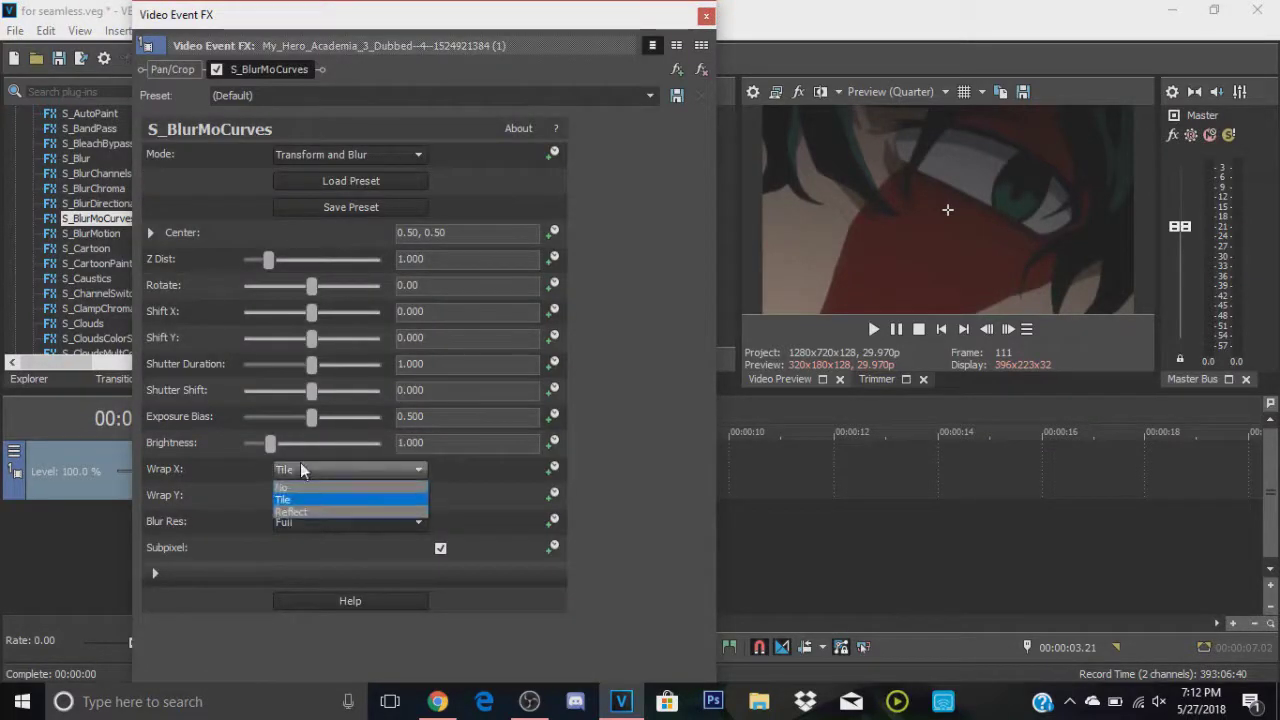
{"action": "left_click", "coordinate": [296, 514]}
- Set Wrap Y to Reflect and enable keyframe animation for Z Dist
{"action": "left_click", "coordinate": [300, 495]}
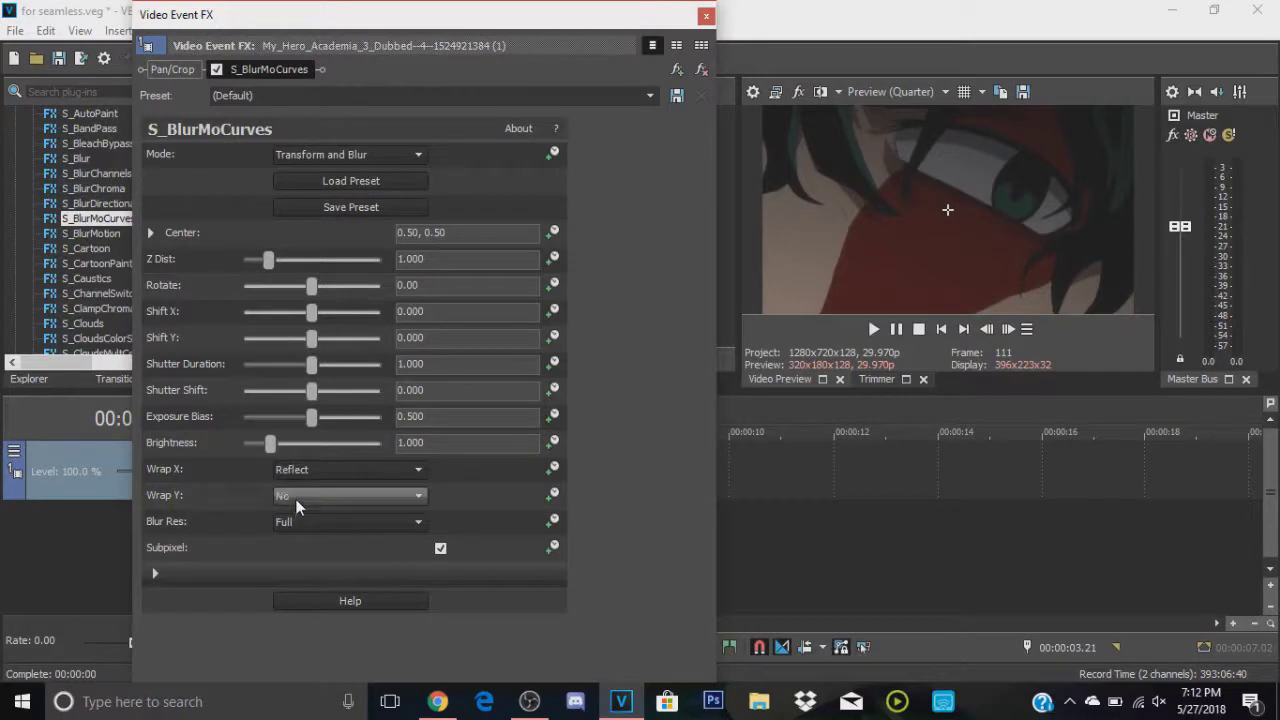
{"action": "left_click", "coordinate": [298, 535]}
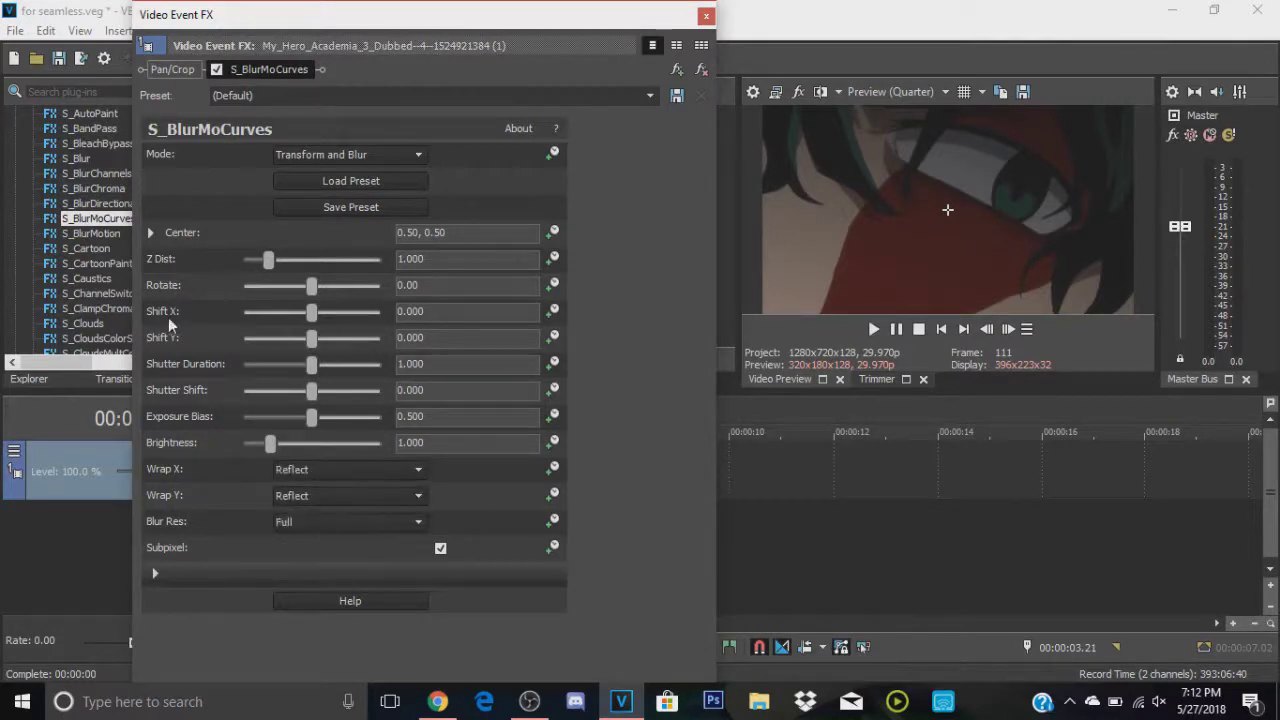
{"action": "left_click", "coordinate": [553, 258]}
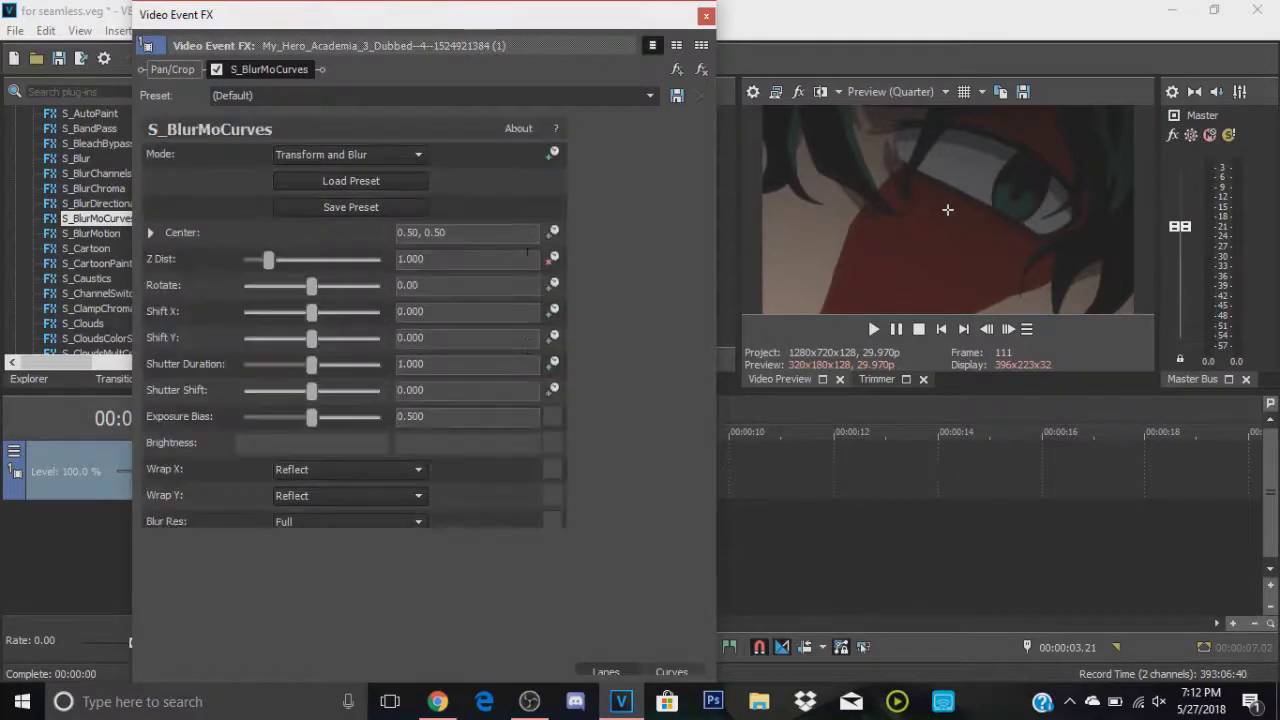
- Enable Rotate and Shift Y animation and create keyframes at 00:00:00.20
{"action": "left_click", "coordinate": [551, 285]}
{"action": "left_click", "coordinate": [553, 337]}
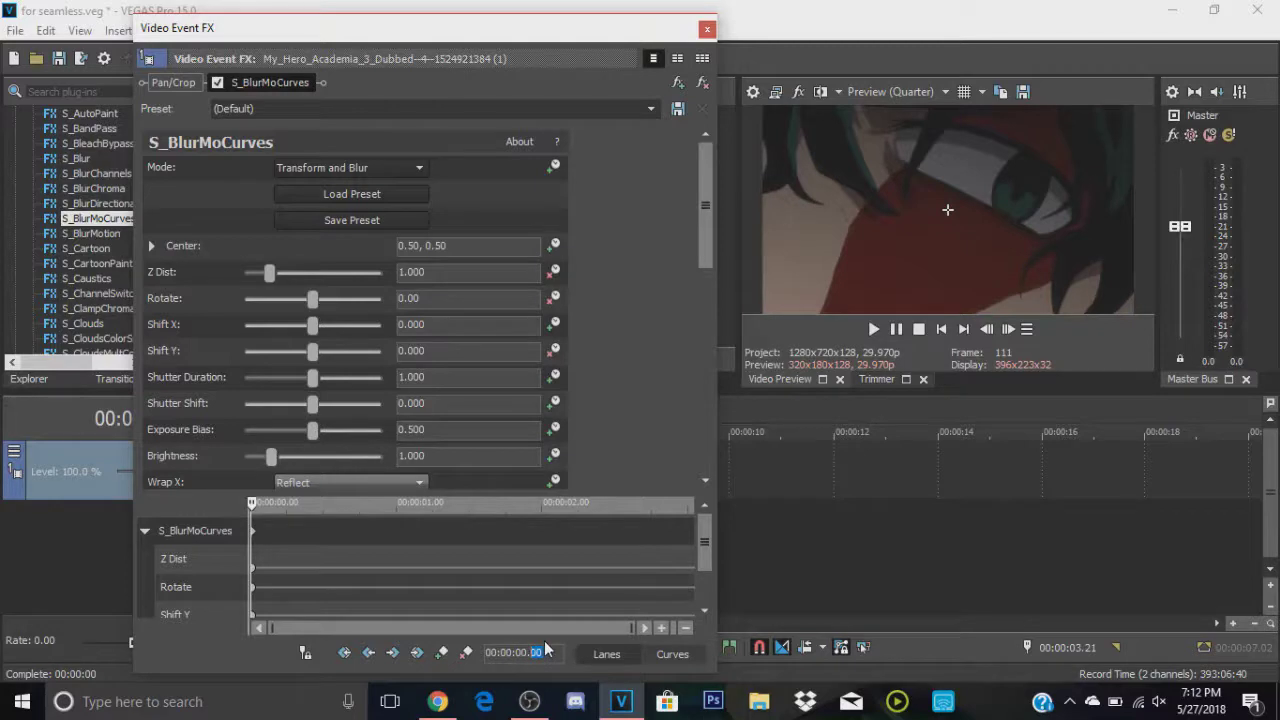
{"action": "type", "text": "2"}
{"action": "key", "text": "Return"}
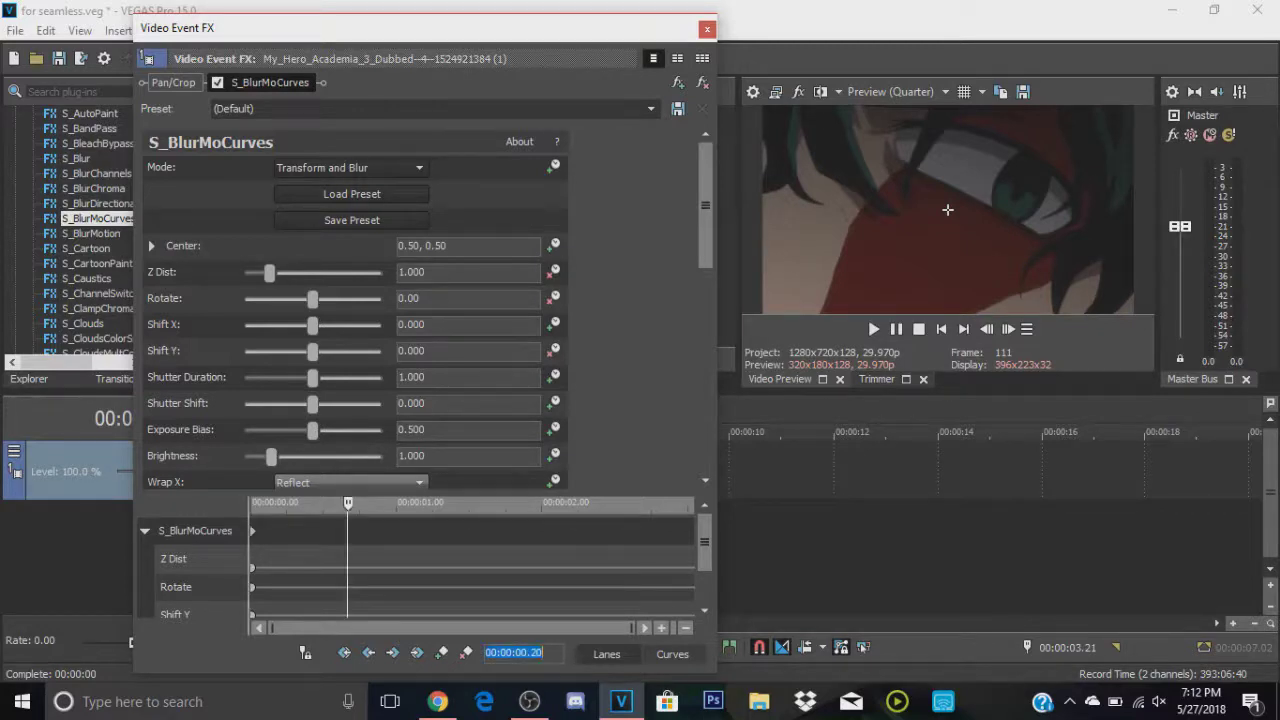
{"action": "left_click", "coordinate": [442, 652]}
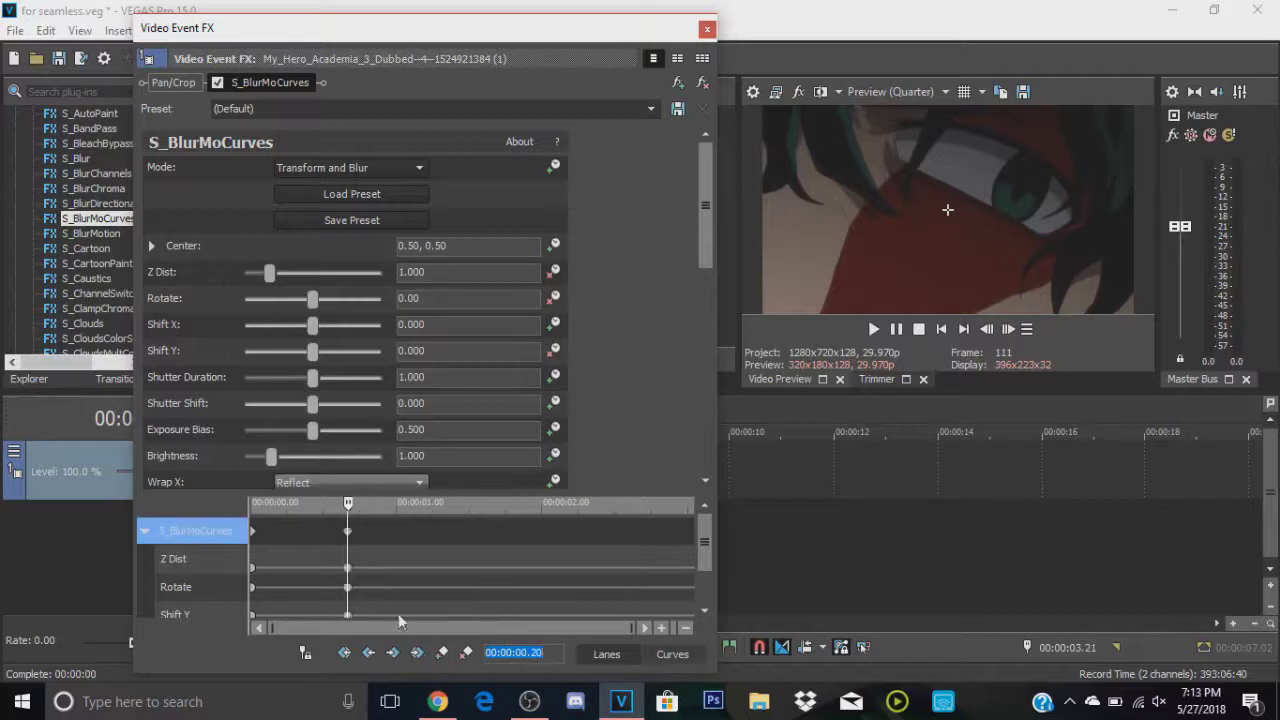
- Change the fade types of the Z Dist, Rotate and Shift Y keyframes at 00:00:00.20
{"action": "left_click", "coordinate": [348, 568]}
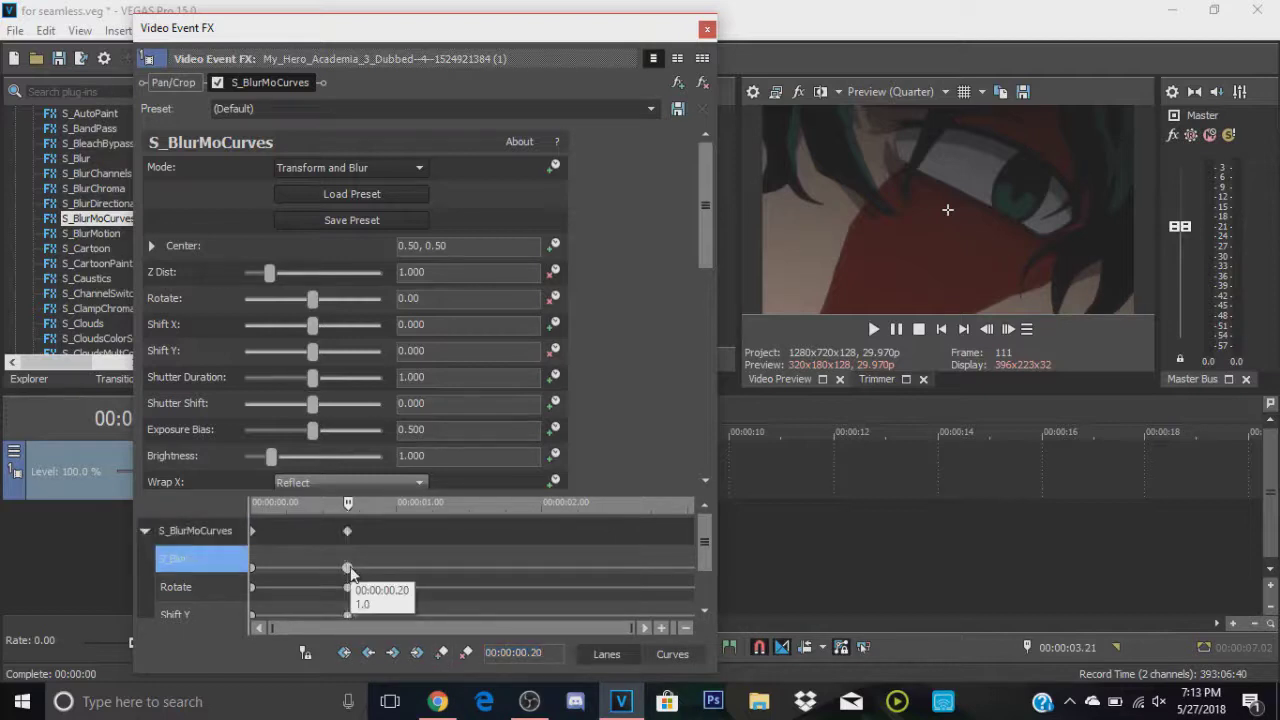
{"action": "right_click", "coordinate": [348, 568]}
{"action": "left_click", "coordinate": [430, 463]}
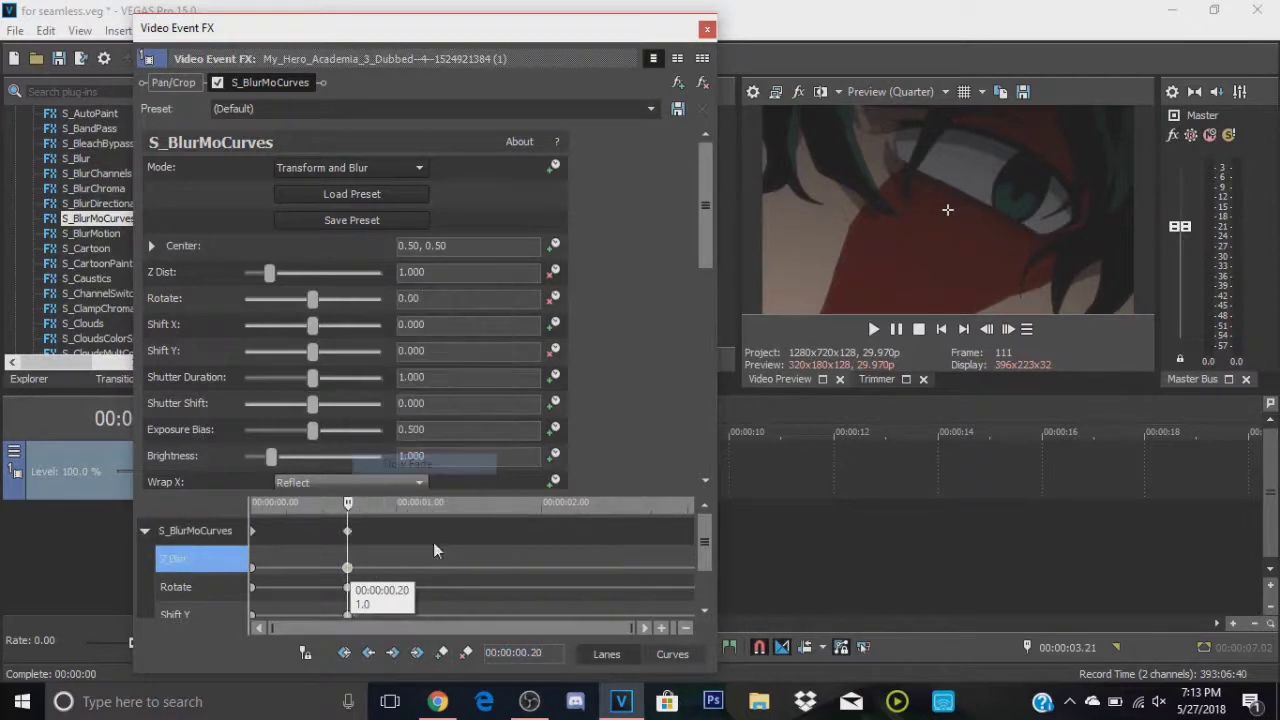
{"action": "left_click", "coordinate": [348, 587]}
{"action": "right_click", "coordinate": [348, 587]}
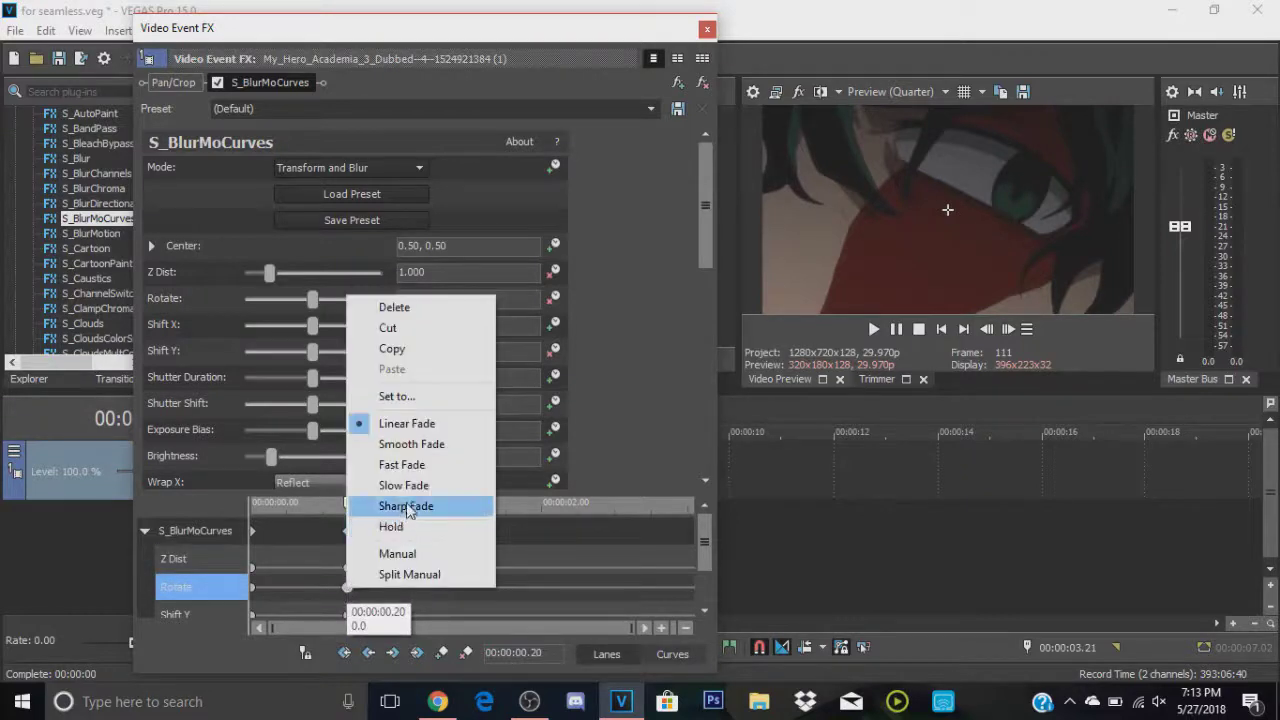
{"action": "left_click", "coordinate": [347, 614]}
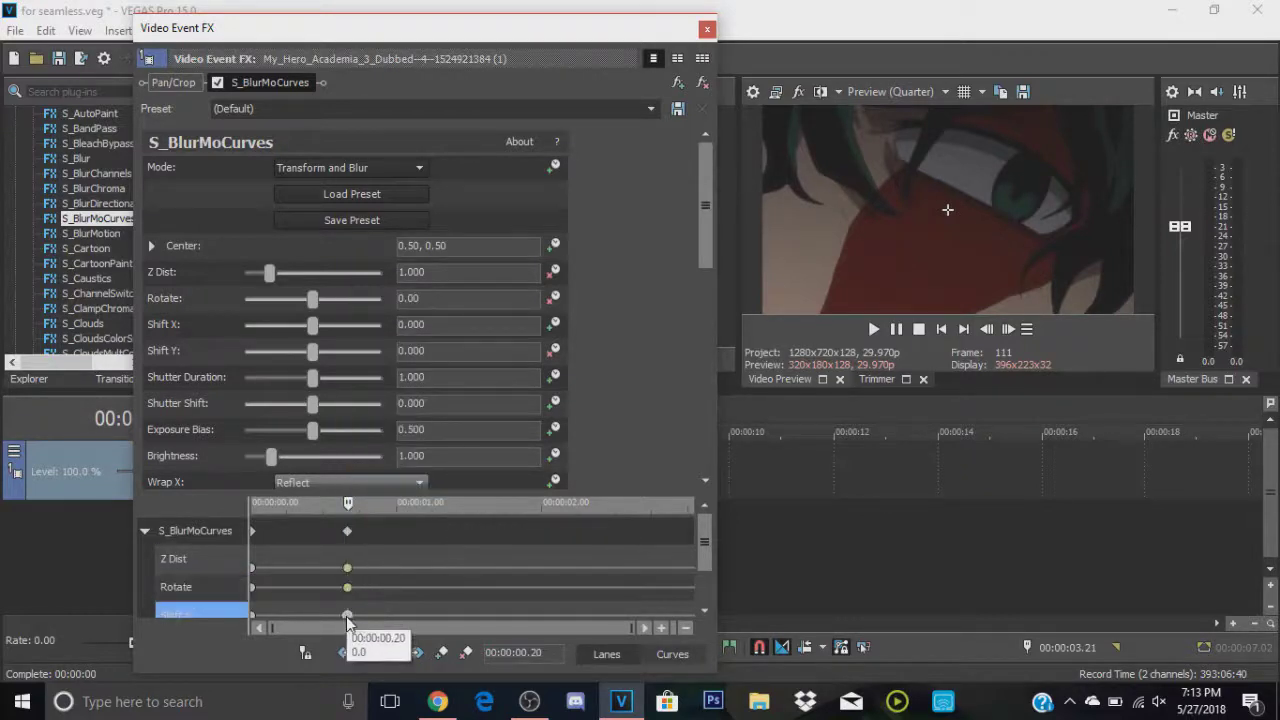
{"action": "right_click", "coordinate": [347, 614]}
{"action": "left_click", "coordinate": [407, 514]}
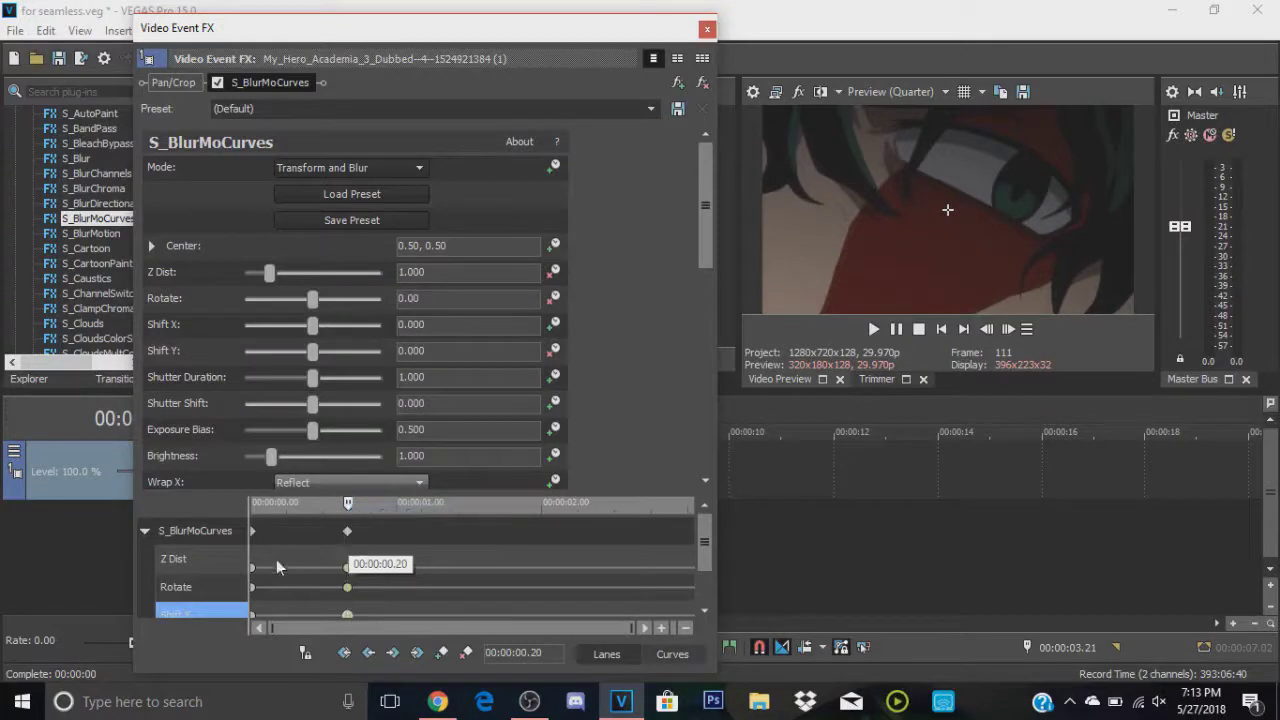
- Change the fade types of the starting Z Dist, Rotate and Shift Y keyframes
{"action": "left_click", "coordinate": [252, 567]}
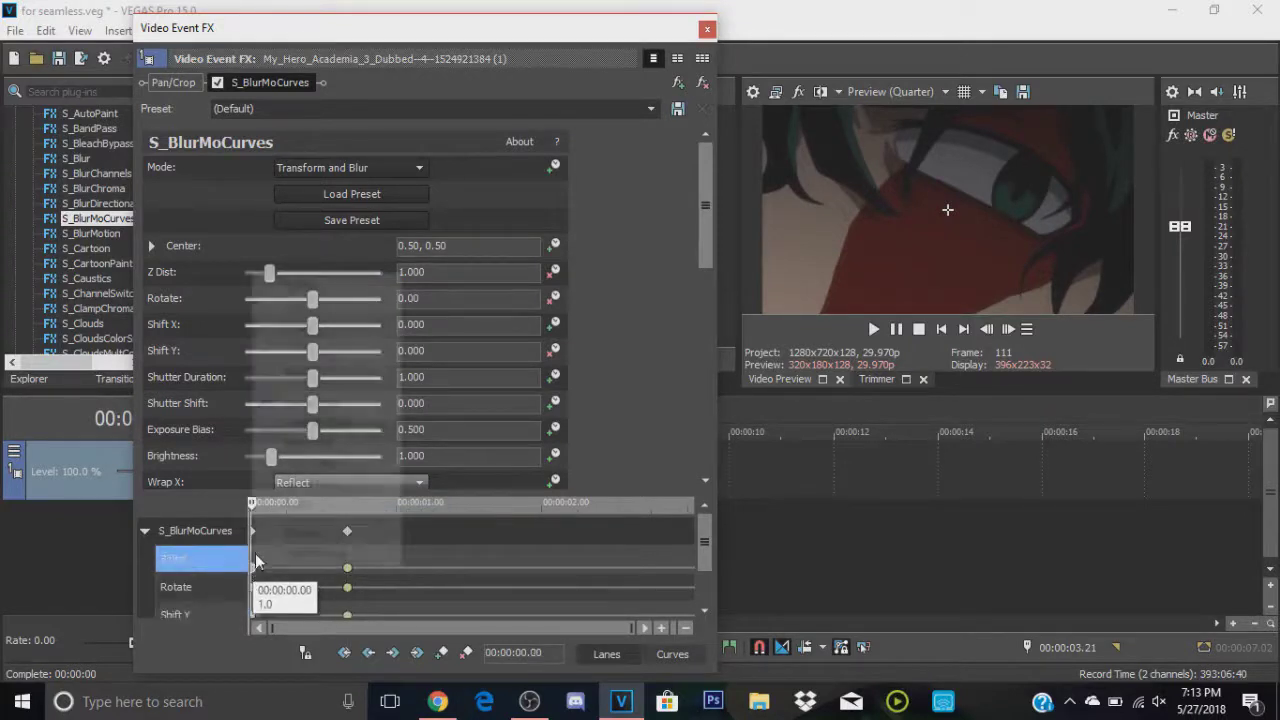
{"action": "right_click", "coordinate": [252, 567]}
{"action": "left_click", "coordinate": [322, 444]}
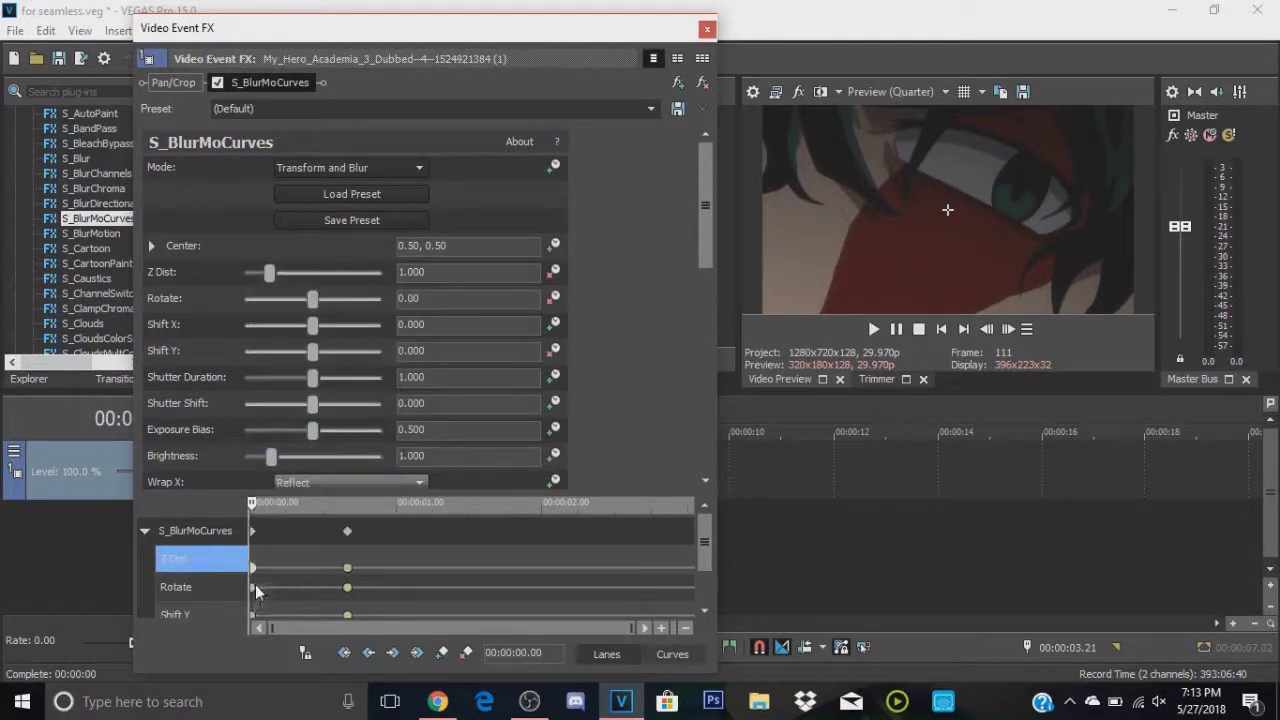
{"action": "left_click", "coordinate": [253, 588]}
{"action": "right_click", "coordinate": [253, 588]}
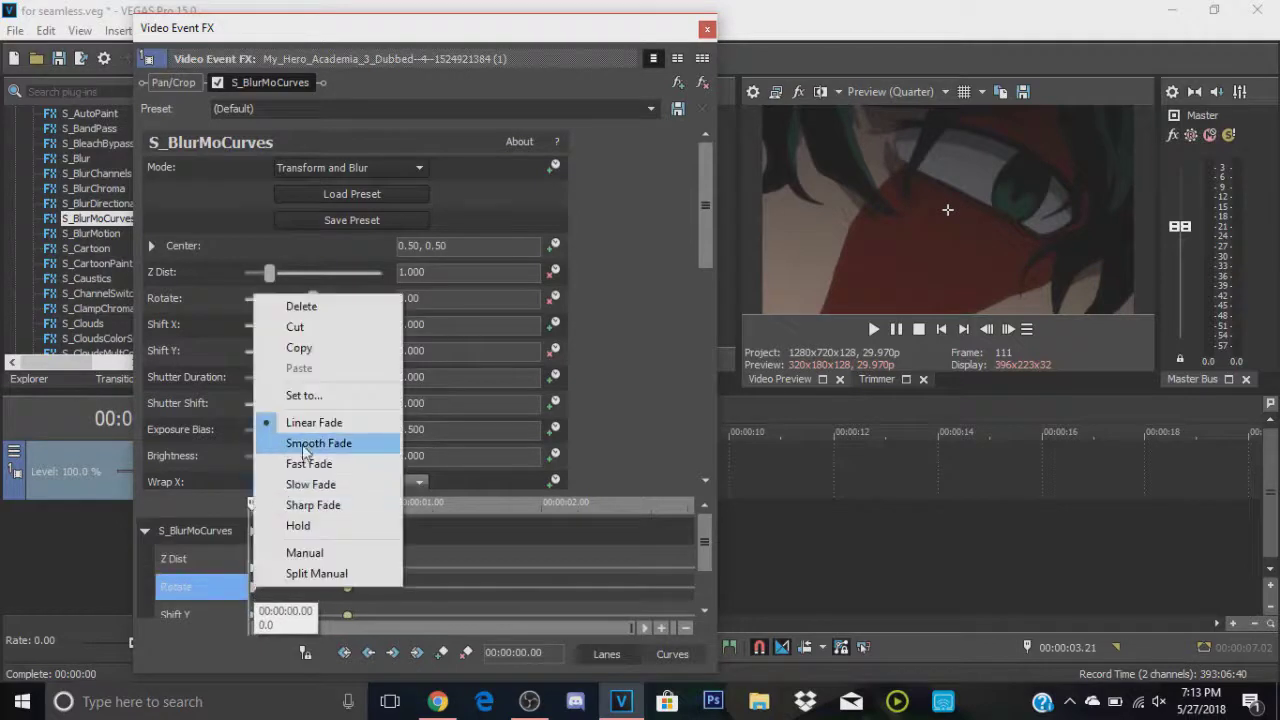
{"action": "left_click", "coordinate": [310, 466]}
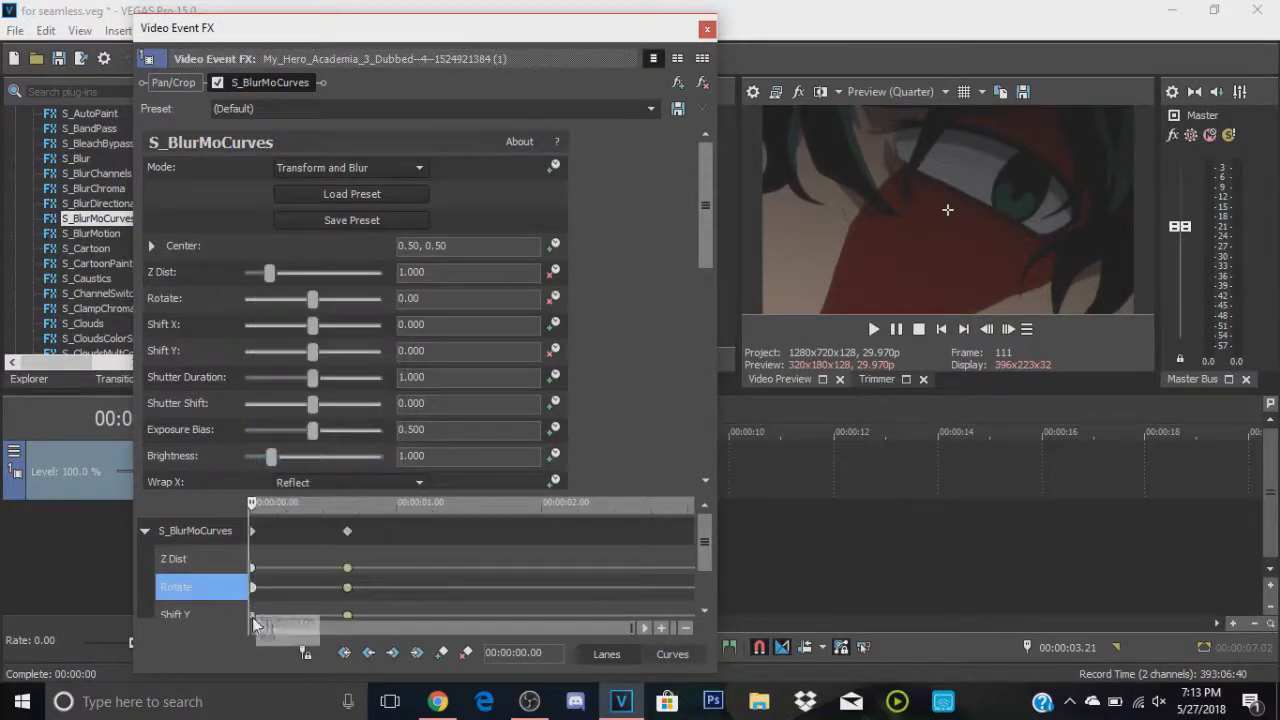
{"action": "left_click", "coordinate": [252, 614]}
{"action": "right_click", "coordinate": [252, 614]}
{"action": "left_click", "coordinate": [308, 493]}
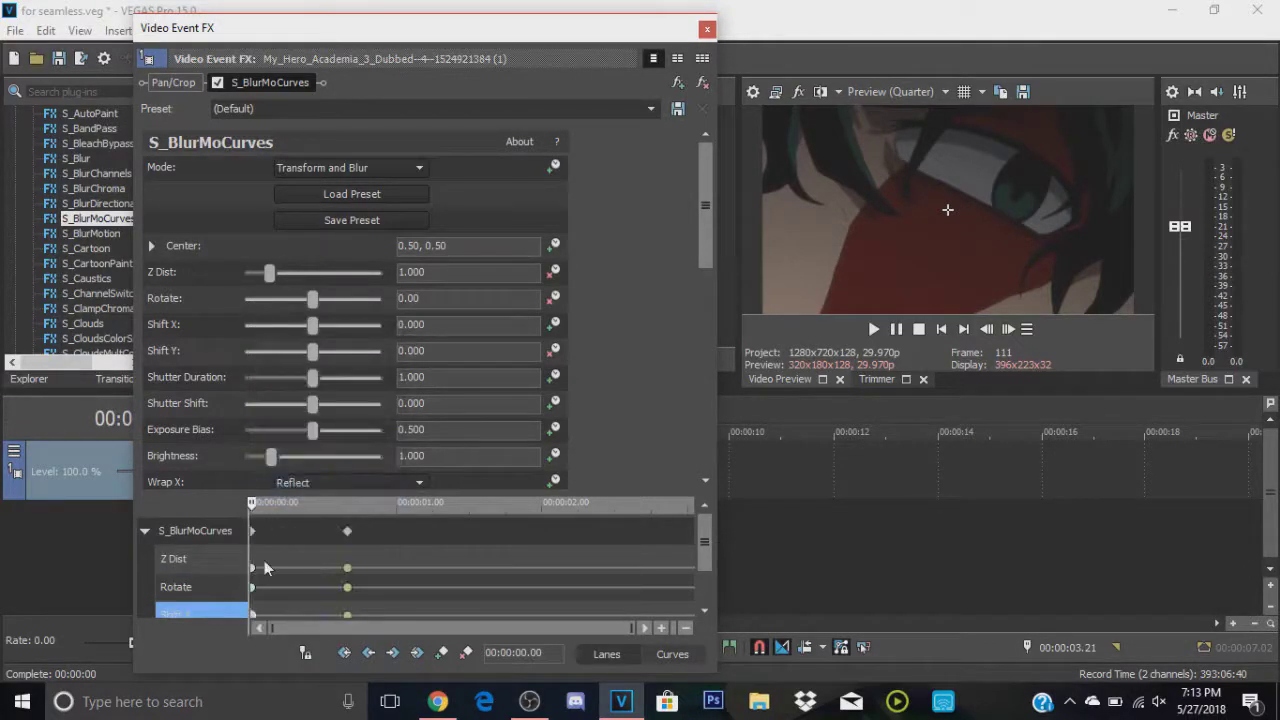
{"action": "left_click", "coordinate": [253, 568]}
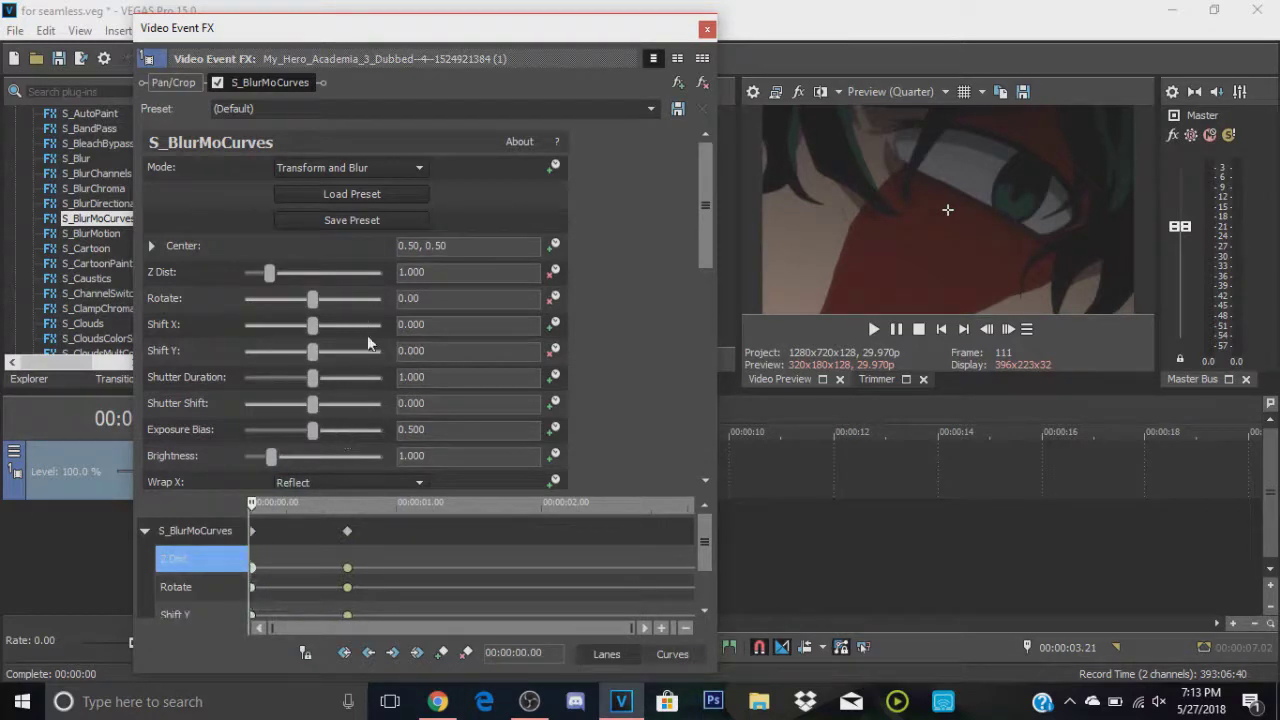
- At the first keyframe set Z Dist to 0.100 and Rotate to -90
{"action": "left_click", "coordinate": [466, 278]}
{"action": "type", "text": "9"}
{"action": "type", "text": ".1"}
{"action": "key", "text": "BackSpace"}
{"action": "key", "text": "BackSpace"}
{"action": "type", "text": "0.1"}
{"action": "key", "text": "Tab"}
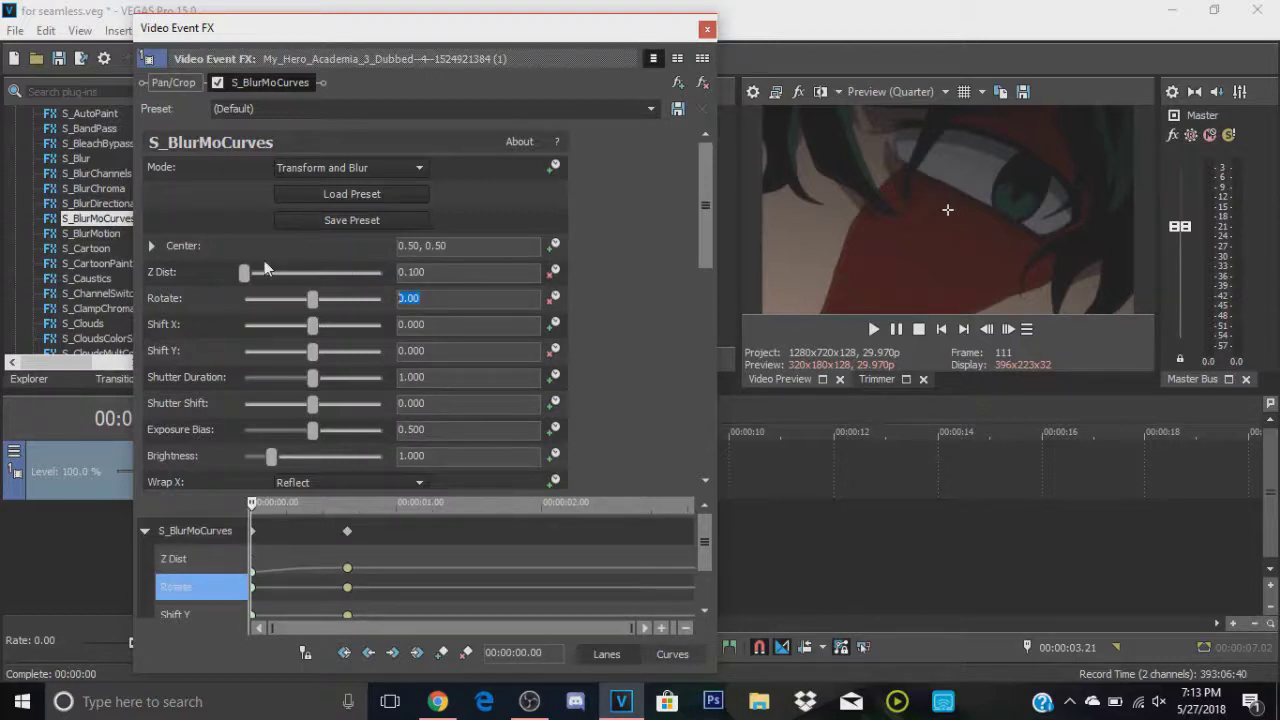
{"action": "type", "text": "-90"}
{"action": "key", "text": "Return"}
- Close the Video Event FX window and select 00:00:02.05–00:00:04.04 on the timeline ruler
{"action": "left_click", "coordinate": [442, 350]}
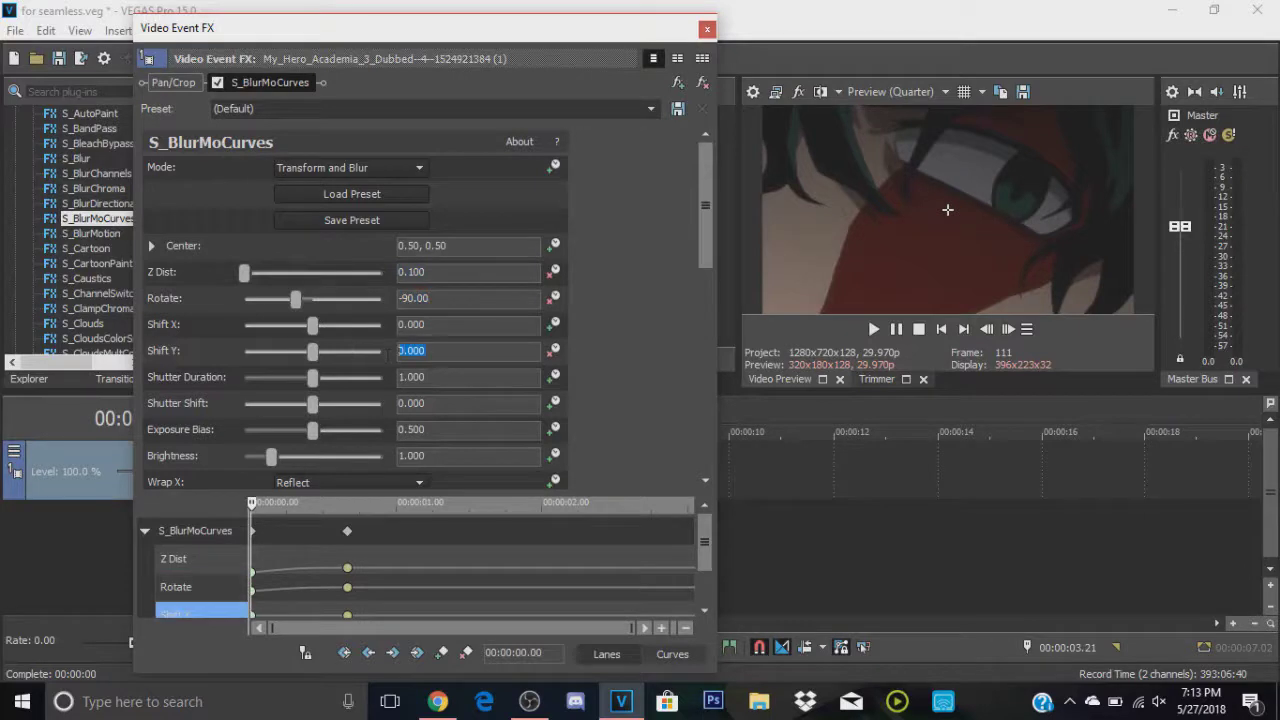
{"action": "type", "text": "-"}
{"action": "key", "text": "Escape"}
{"action": "left_click_drag", "start_coordinate": [322, 418], "coordinate": [399, 406]}
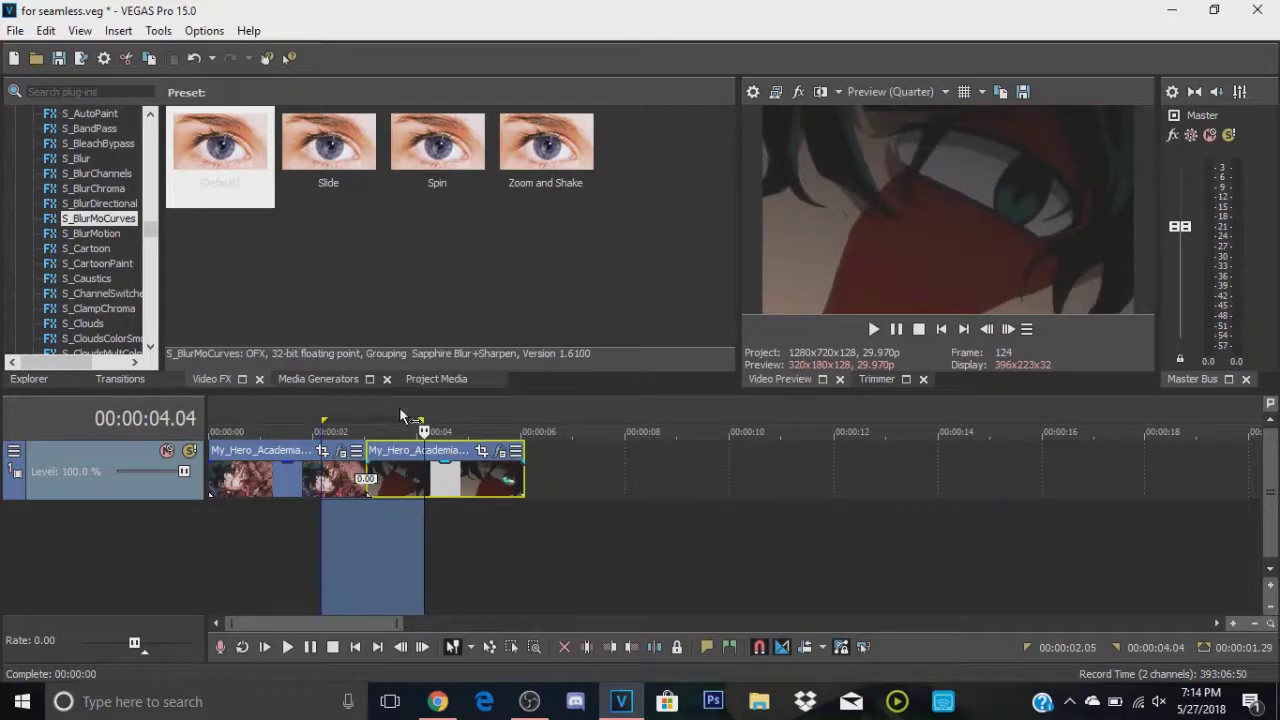
{"action": "left_click", "coordinate": [399, 406]}
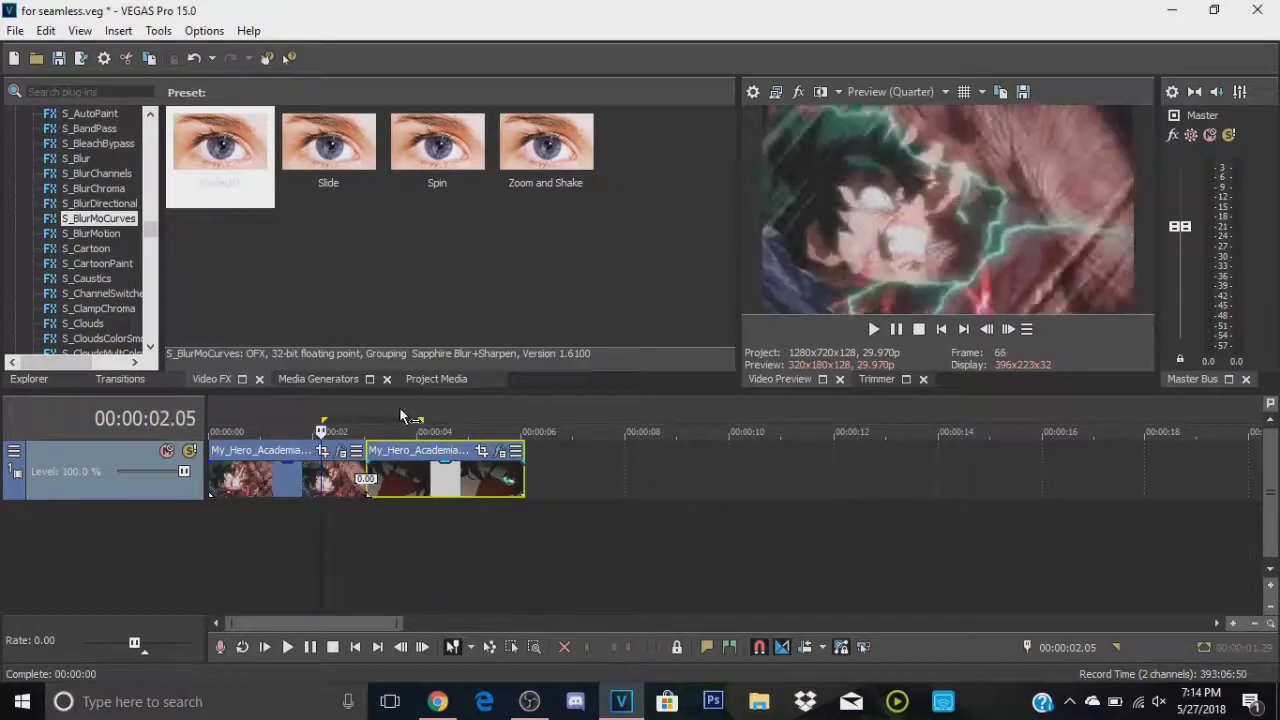
{"action": "key", "text": "Right"}
{"action": "key", "text": "Right"}
{"action": "key", "text": "Right"}
{"action": "key", "text": "Right"}
{"action": "key", "text": "Right"}
{"action": "key", "text": "Right"}
{"action": "key", "text": "Right"}
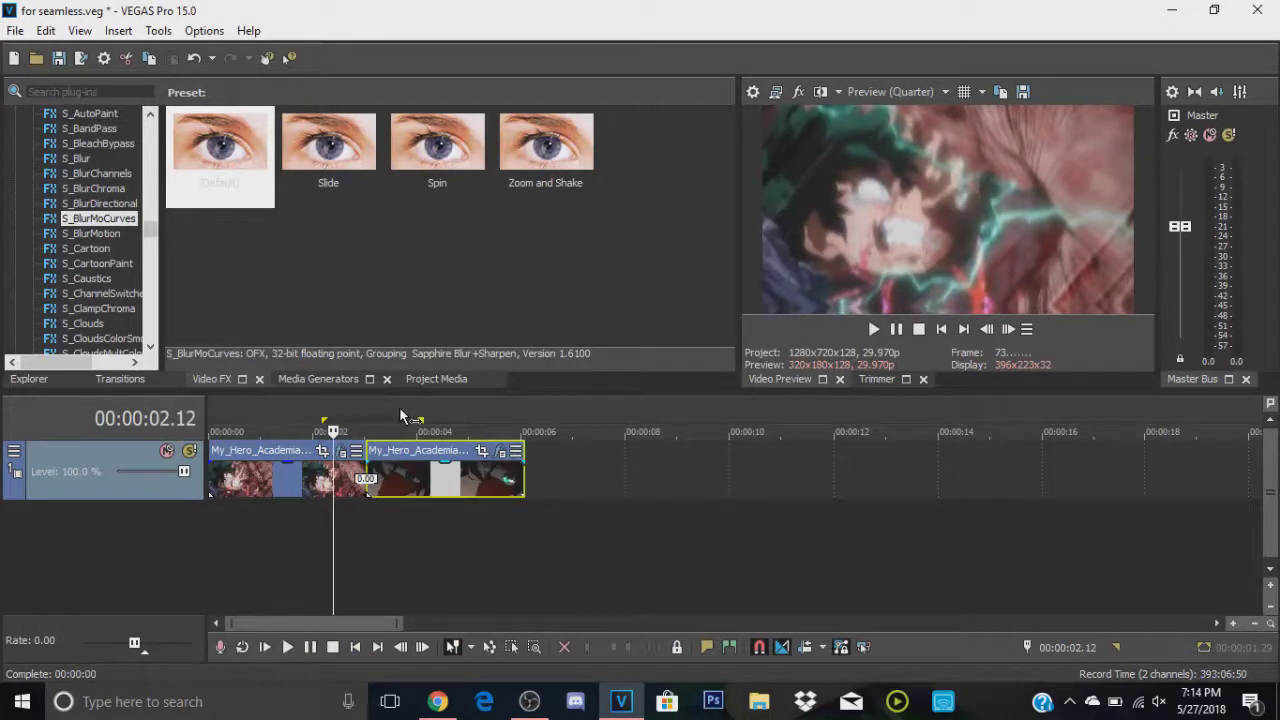
{"action": "key", "text": "space"}
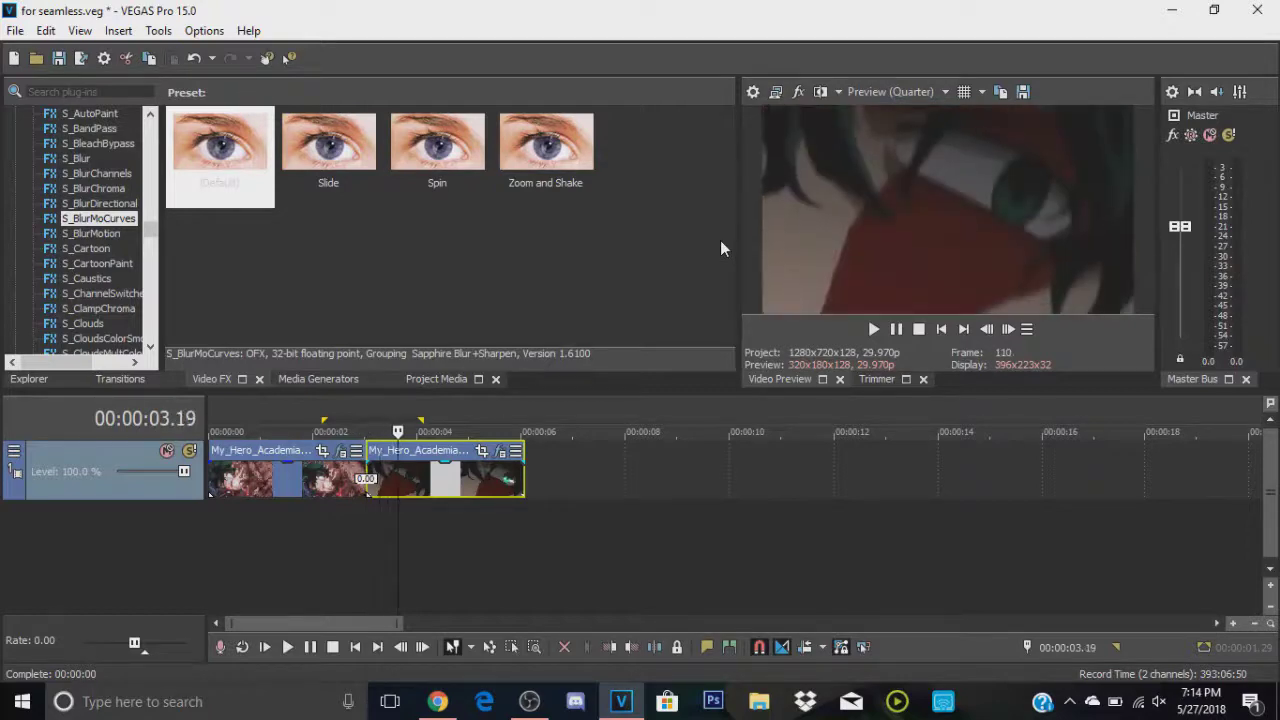
{"action": "left_click", "coordinate": [874, 330]}
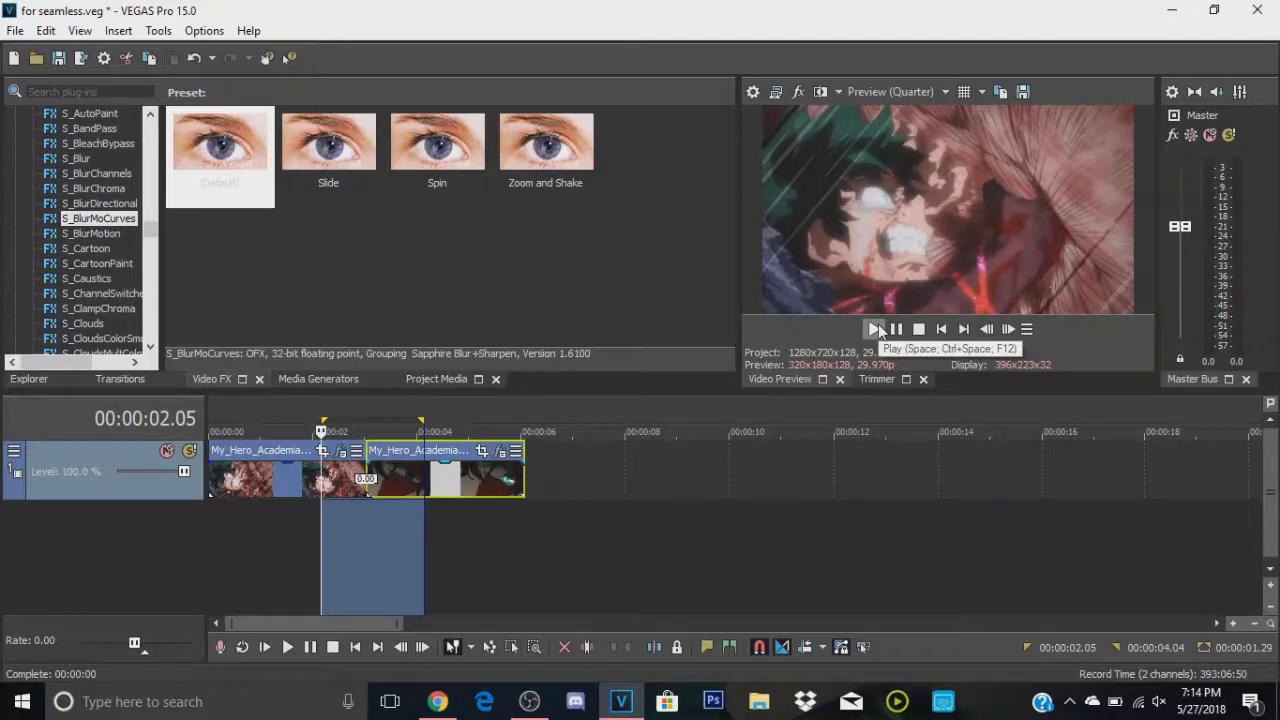
{"action": "left_click", "coordinate": [876, 330]}
{"action": "key", "text": "space"}
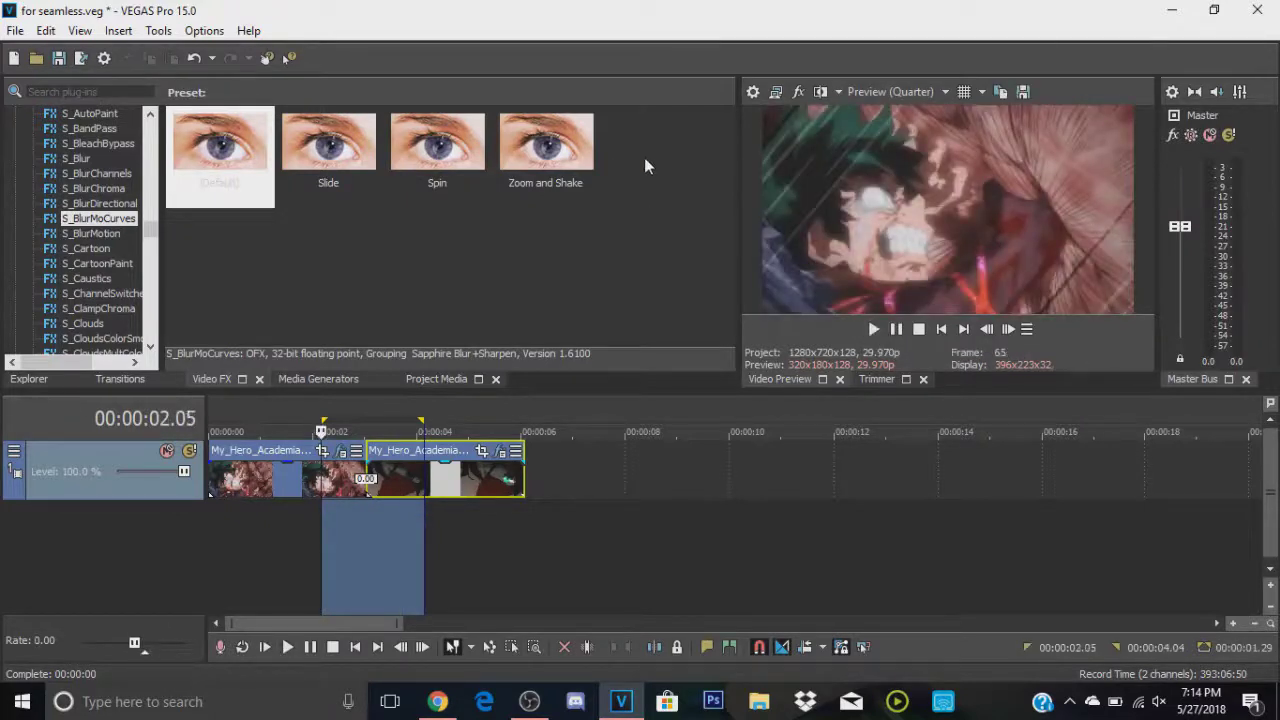